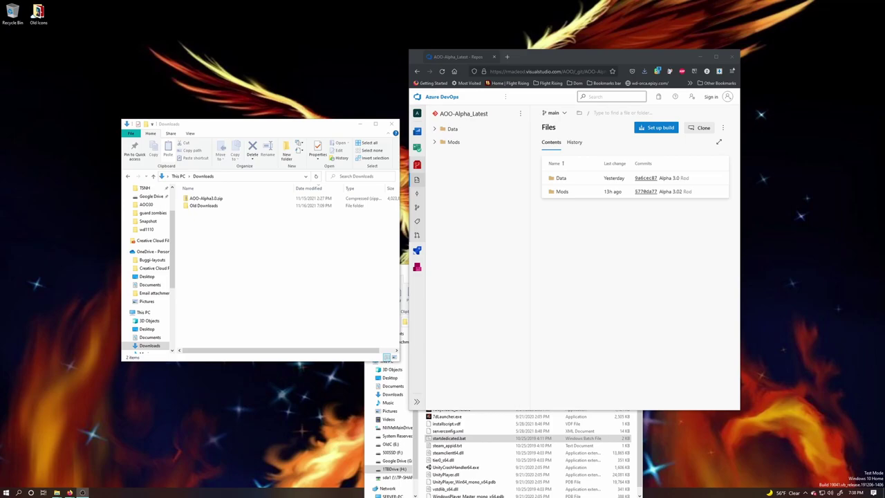
left_click(269, 253)
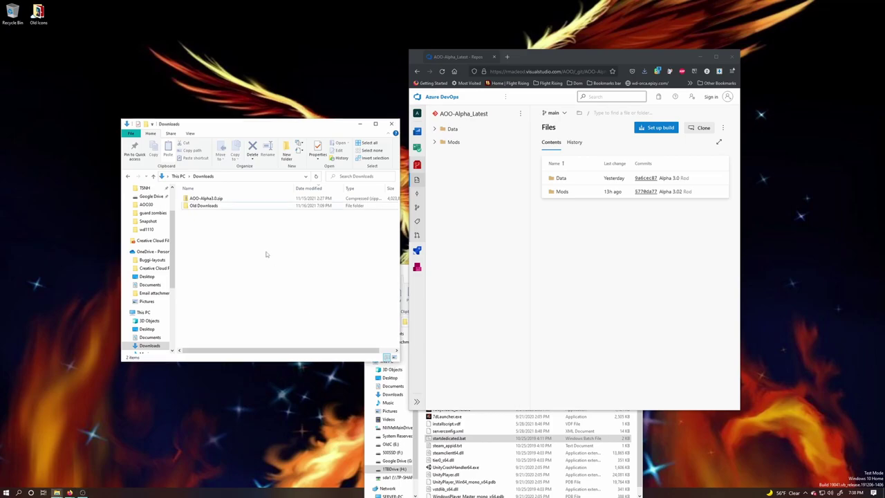
left_click(218, 199)
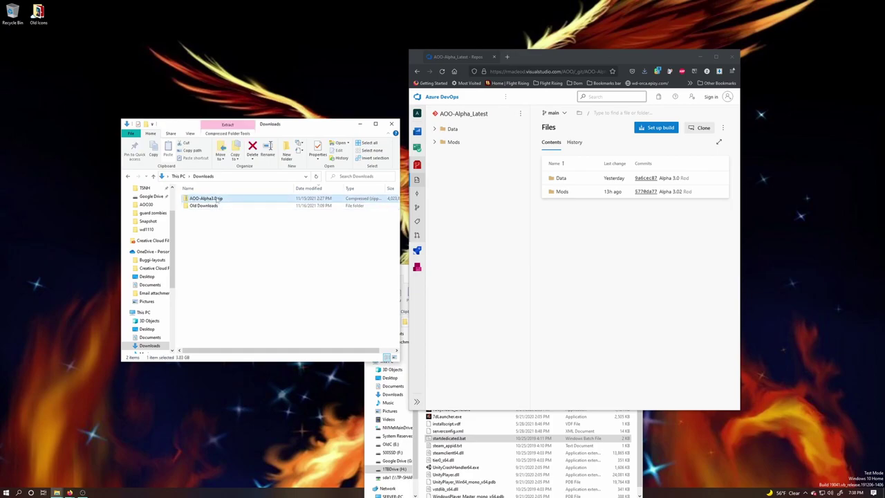
left_click(265, 234)
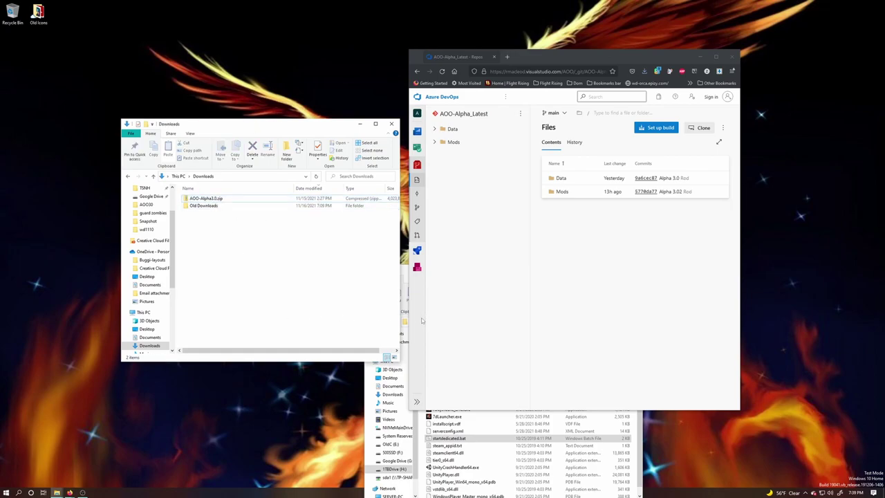
left_click(488, 438)
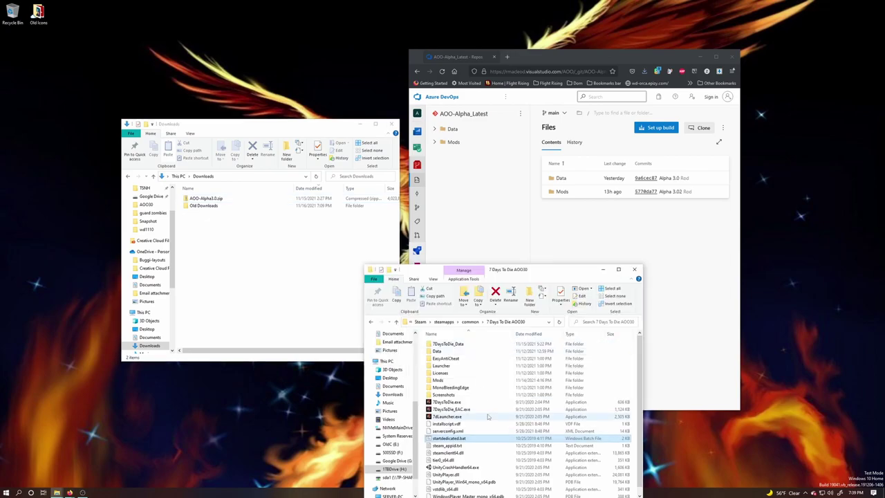
left_click(553, 210)
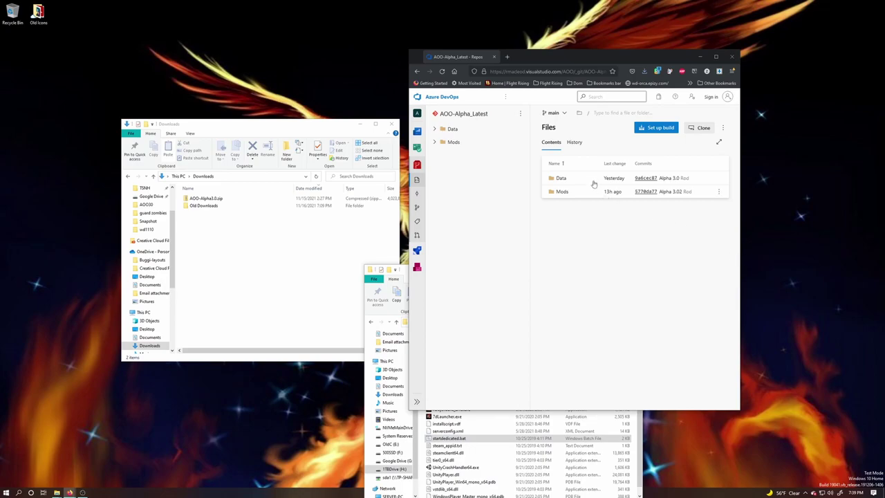
Step: Open the Alpha 3.01 commit from History and review its quests.xml ShowTip diff and AOOAnimals.unity3d change
left_click(575, 142)
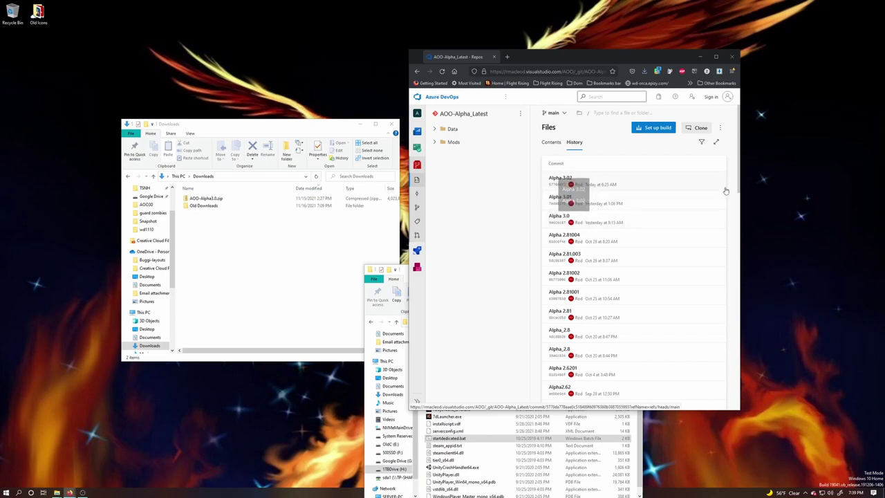
left_click(607, 202)
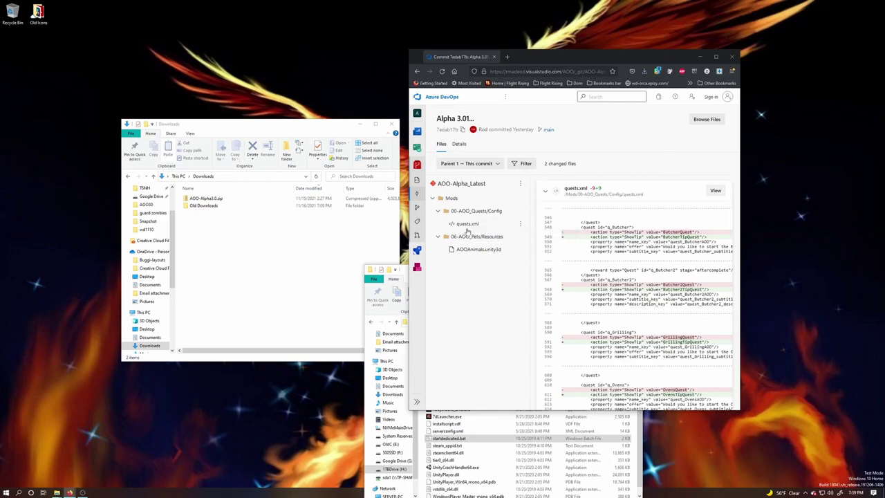
scroll(615, 297, "down", 3)
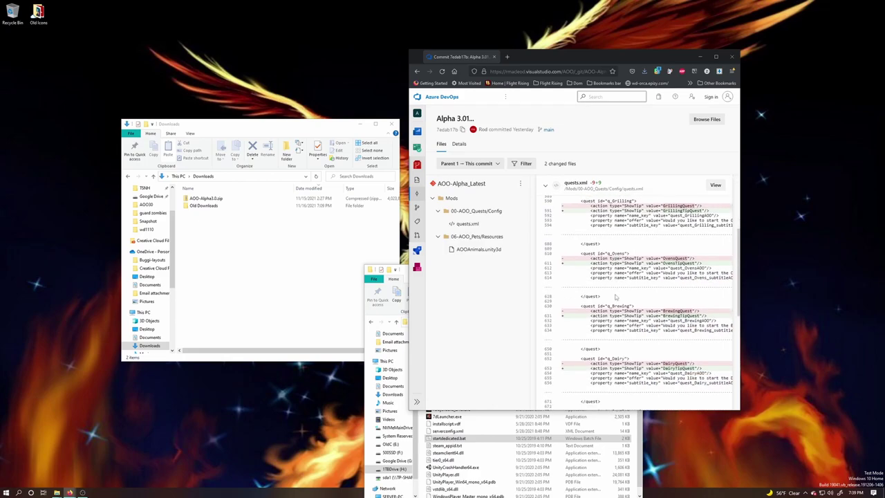
scroll(615, 297, "down", 5)
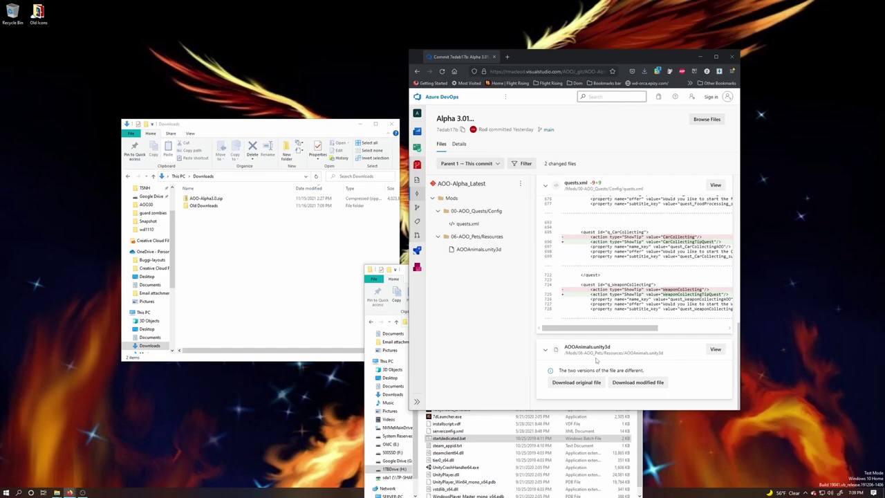
scroll(596, 359, "up", 8)
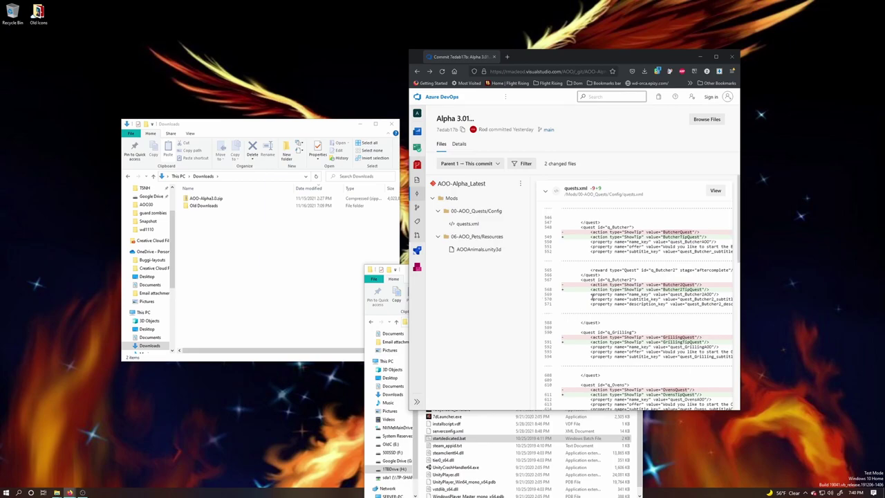
Step: Check the Alpha 3.01 commit's Details, then return to and scroll its changed-files list
left_click(459, 143)
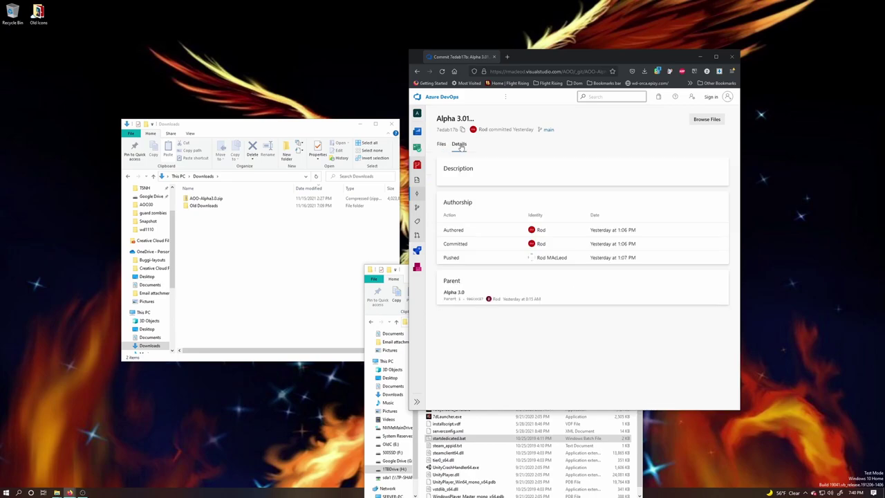
left_click(441, 145)
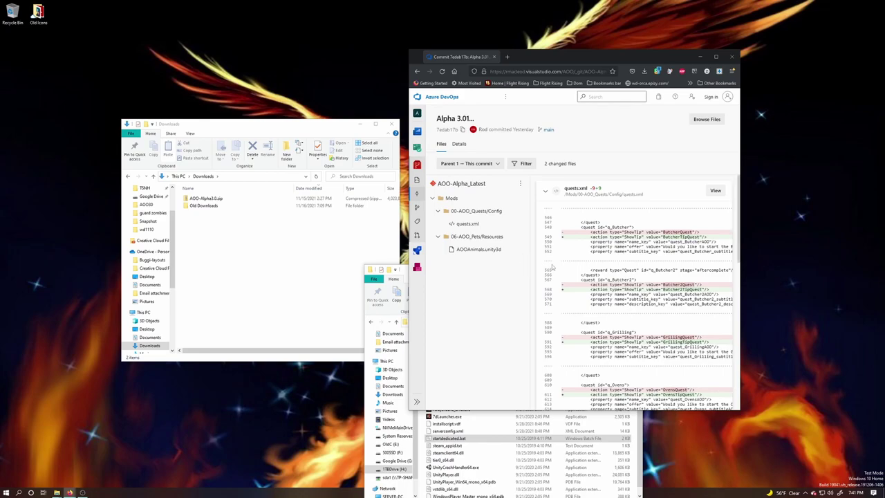
scroll(558, 267, "down", 2)
scroll(557, 267, "down", 5)
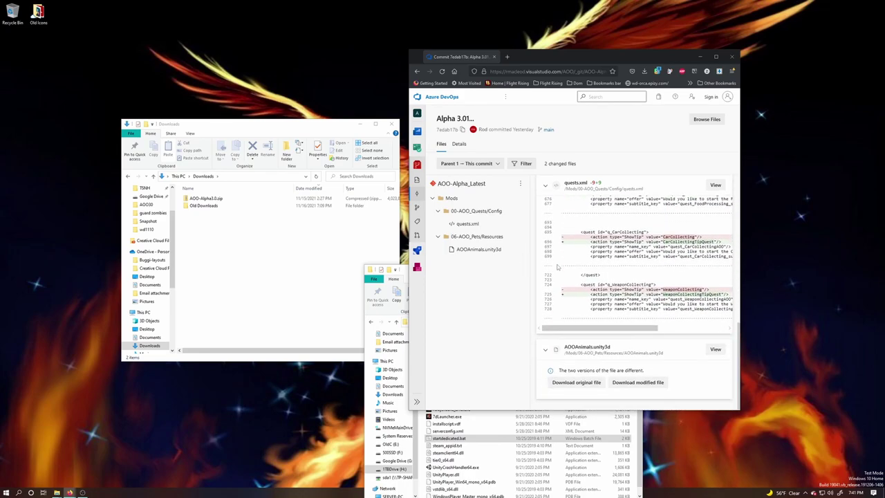
scroll(557, 267, "up", 6)
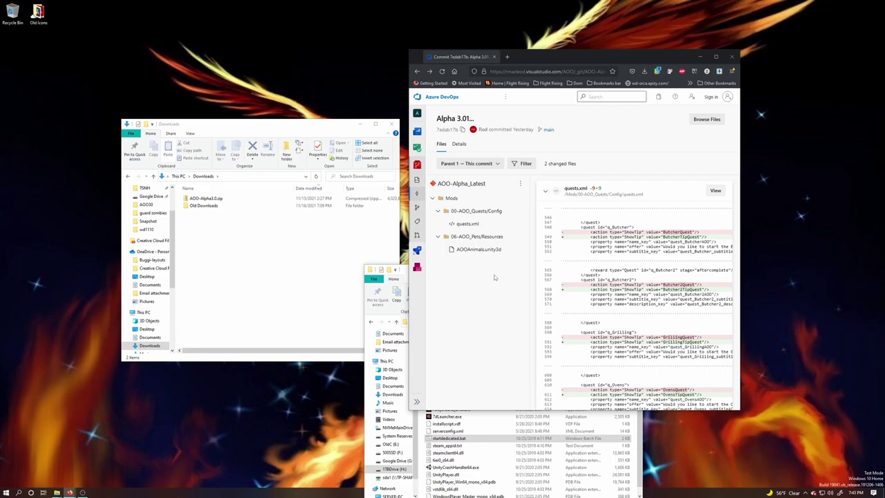
Step: Download the Alpha 3.01 quests.xml and AOOAnimals.unity3d into Downloads via each file's menu
left_click(520, 223)
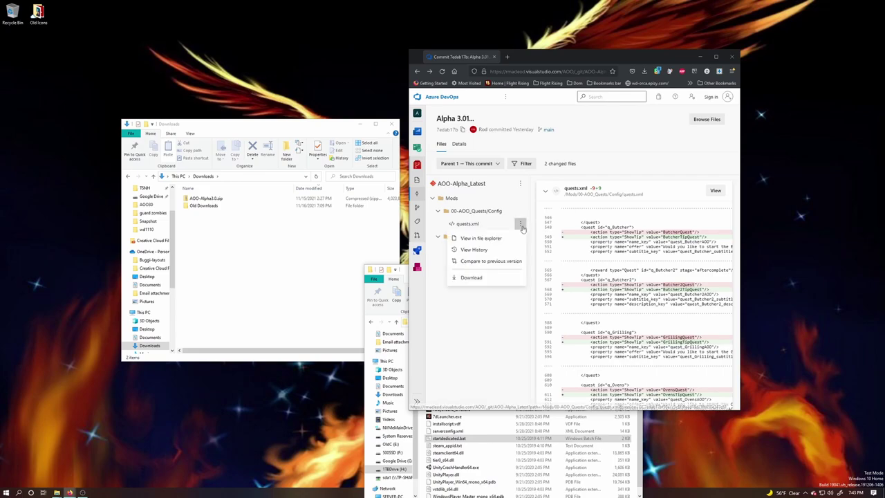
left_click(471, 277)
left_click(602, 325)
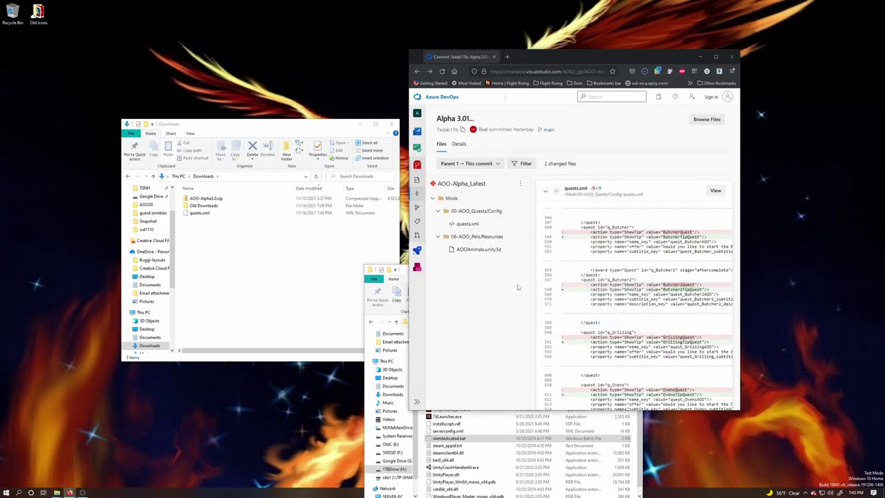
left_click(520, 248)
left_click(486, 306)
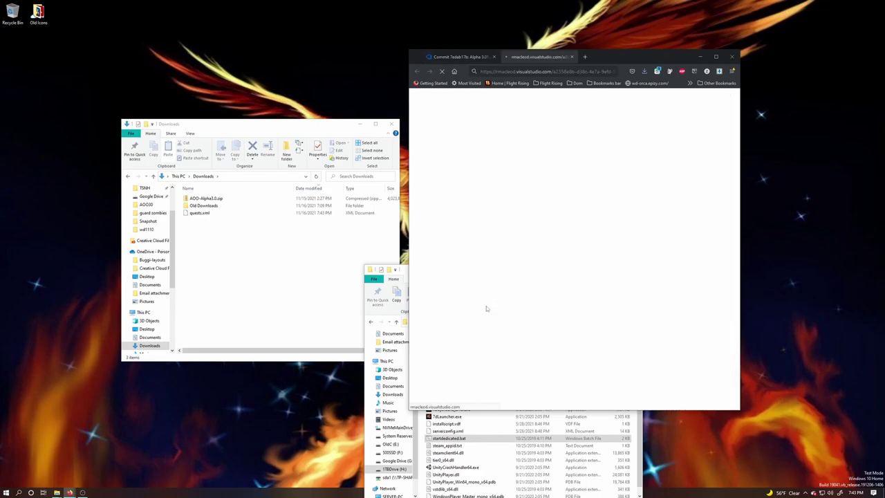
left_click(605, 326)
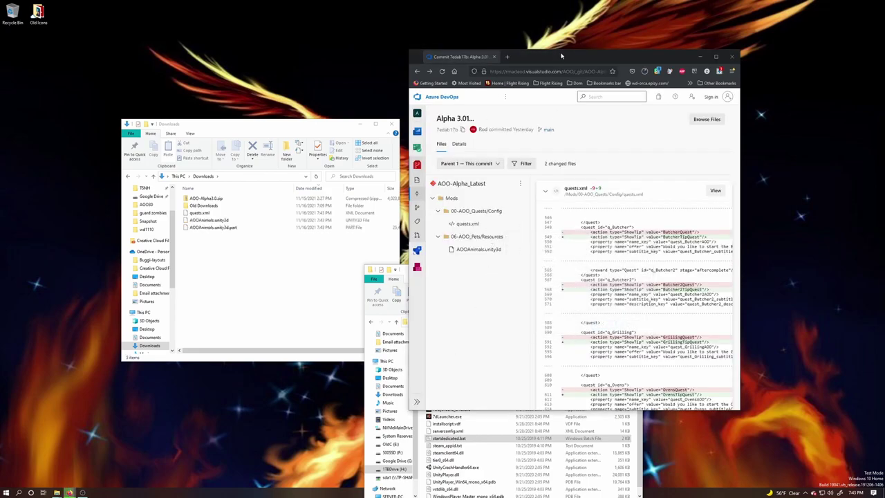
Step: Copy the downloaded quests.xml into the game's Mods\00-AOO_Quests\Config, replacing the old one
left_click_drag(557, 67, 686, 12)
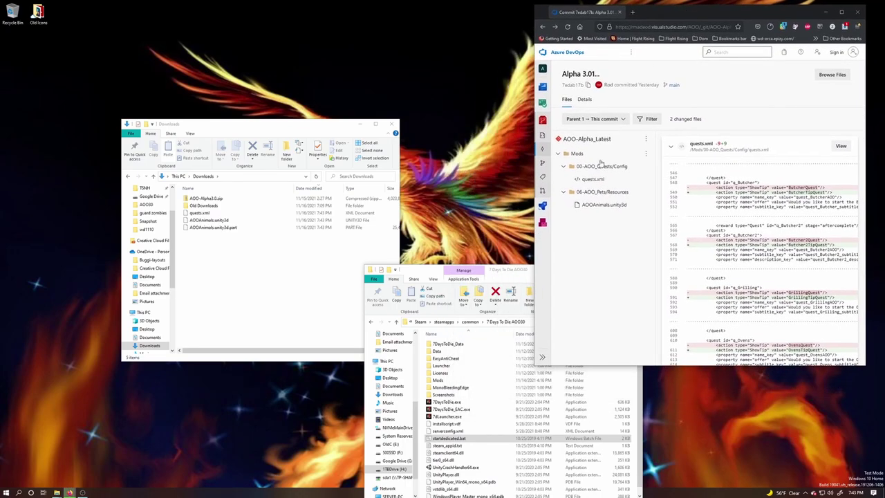
left_click(409, 271)
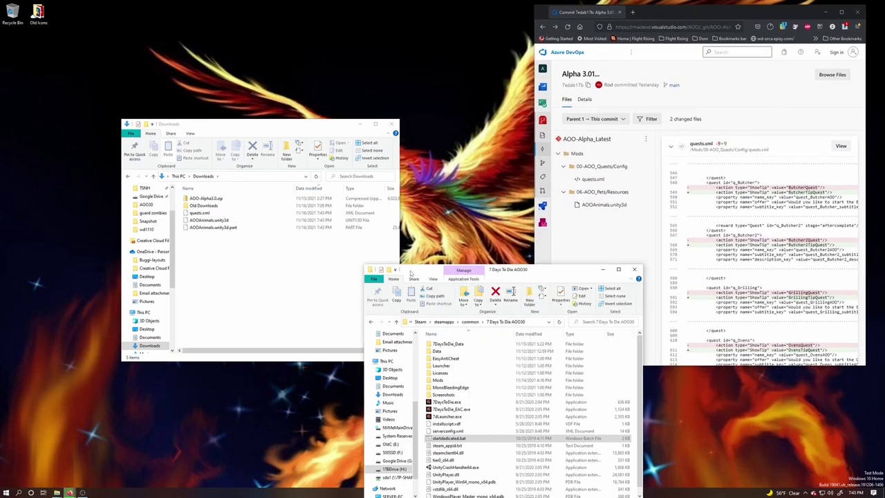
double_click(438, 380)
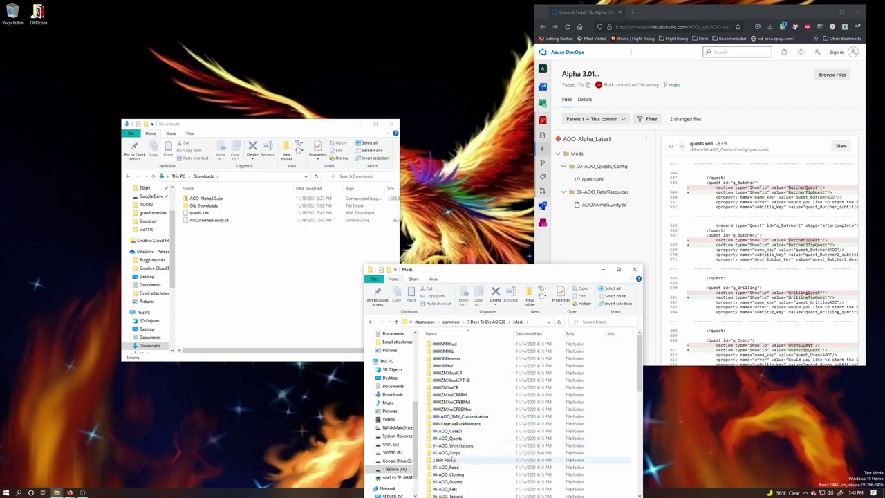
double_click(448, 437)
double_click(455, 345)
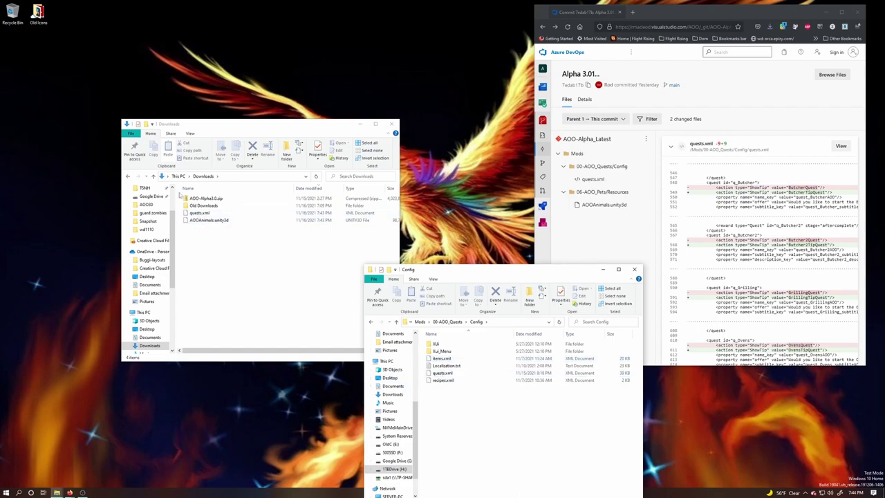
left_click_drag(200, 212, 492, 445)
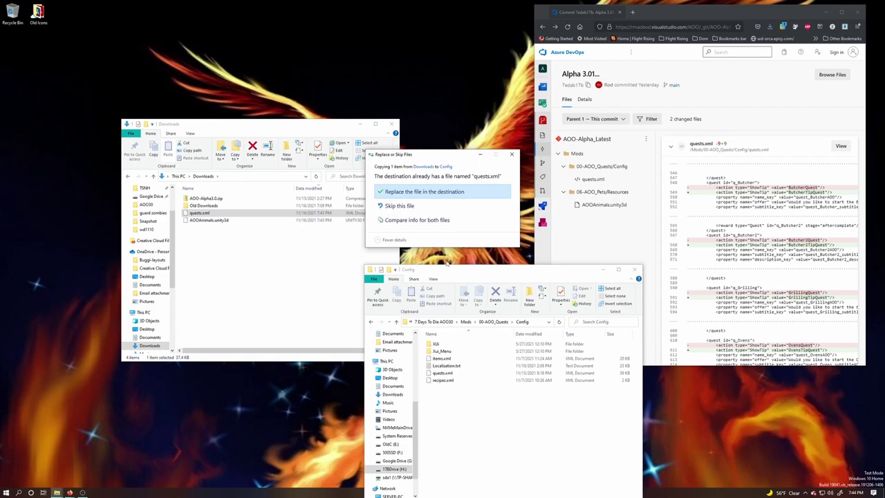
key("Return")
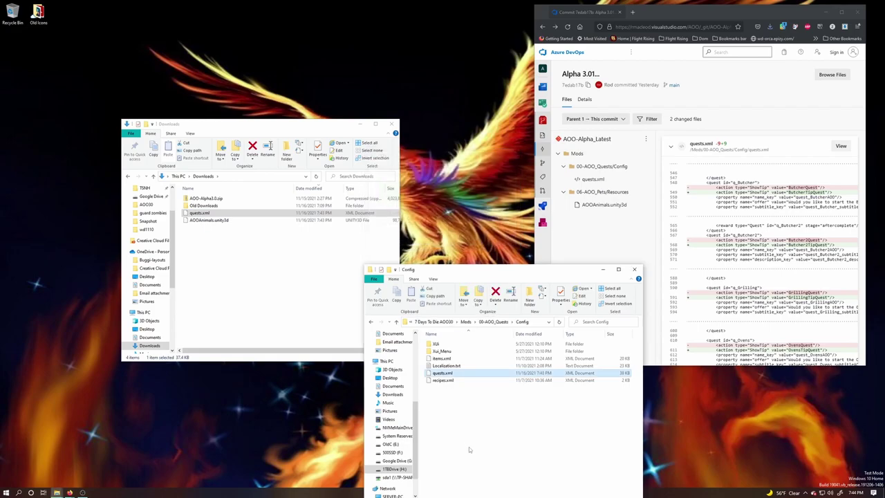
Step: Copy the downloaded AOOAnimals.unity3d into Mods\06-AOO_Pets\Resources, replacing the existing copy
left_click(467, 321)
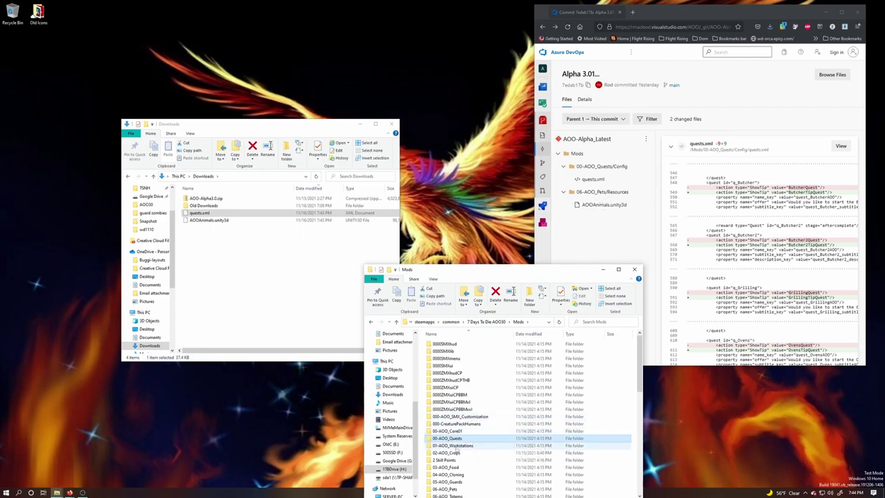
scroll(455, 452, "down", 1)
double_click(452, 461)
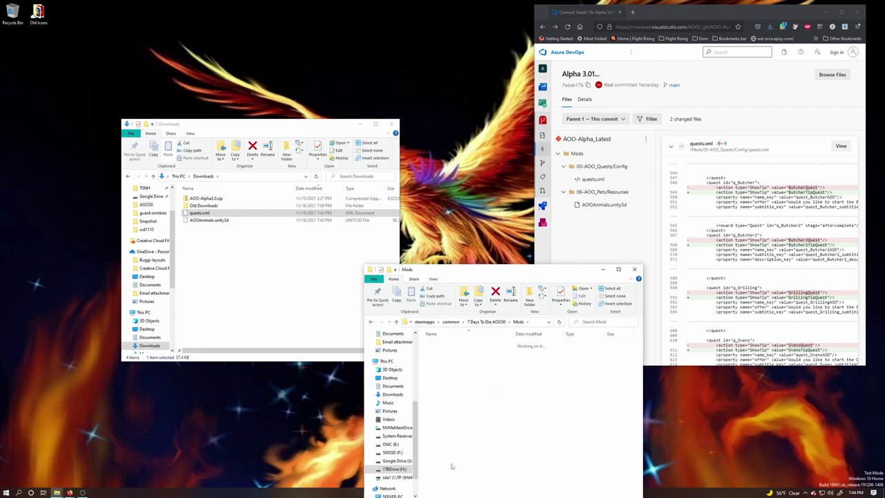
double_click(449, 351)
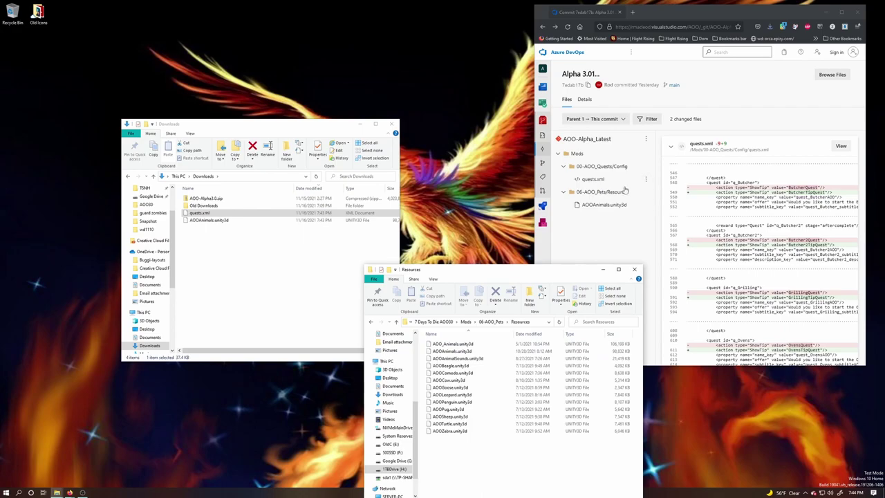
left_click_drag(212, 220, 492, 462)
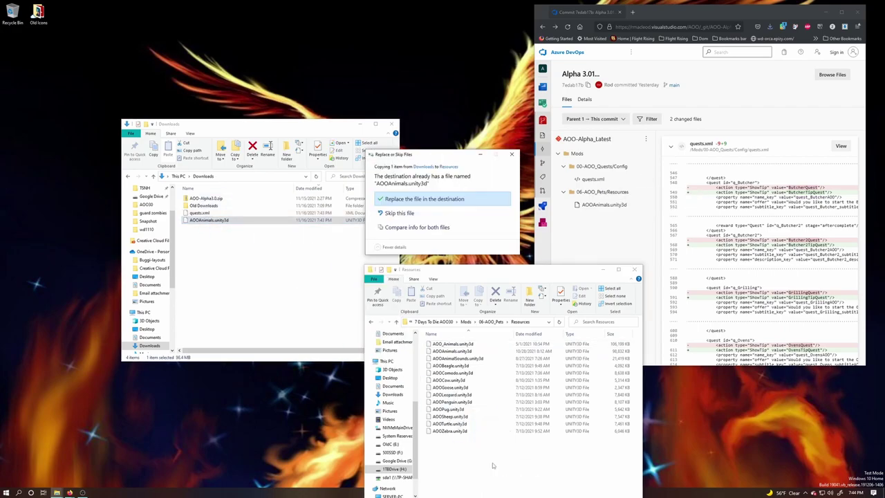
left_click(421, 199)
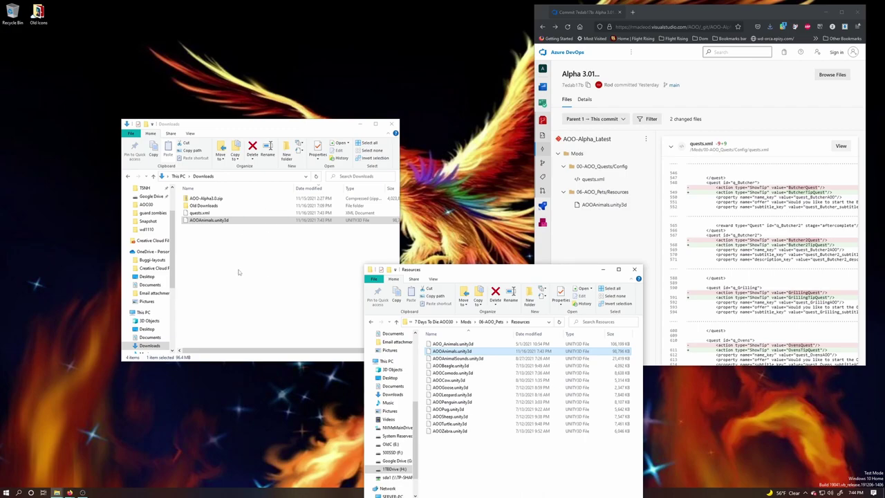
Step: Create a new folder named Mods in Downloads
left_click(216, 254)
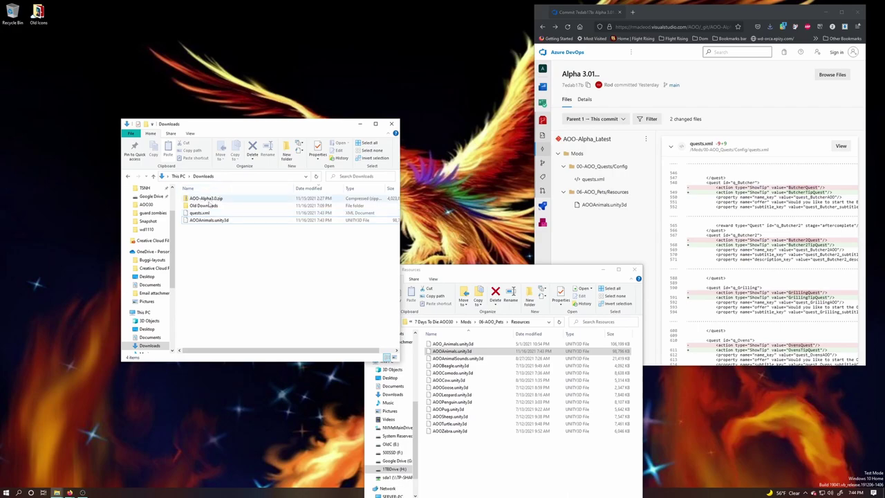
left_click(209, 220)
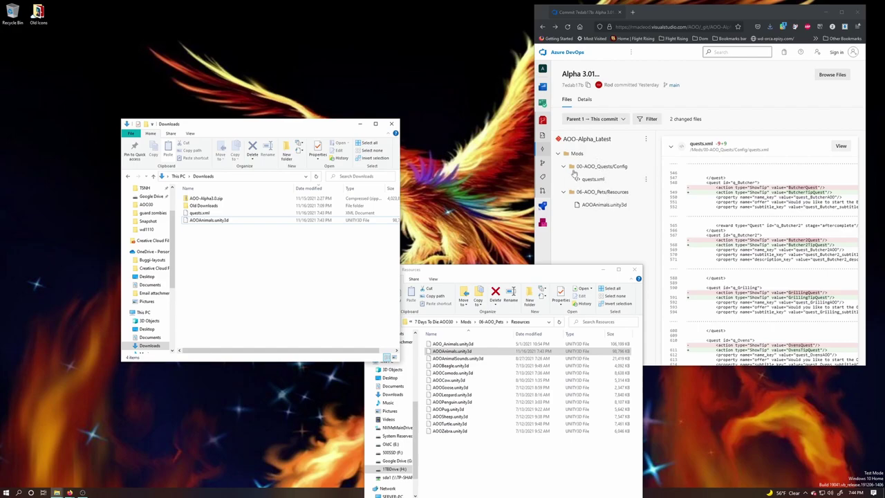
right_click(216, 258)
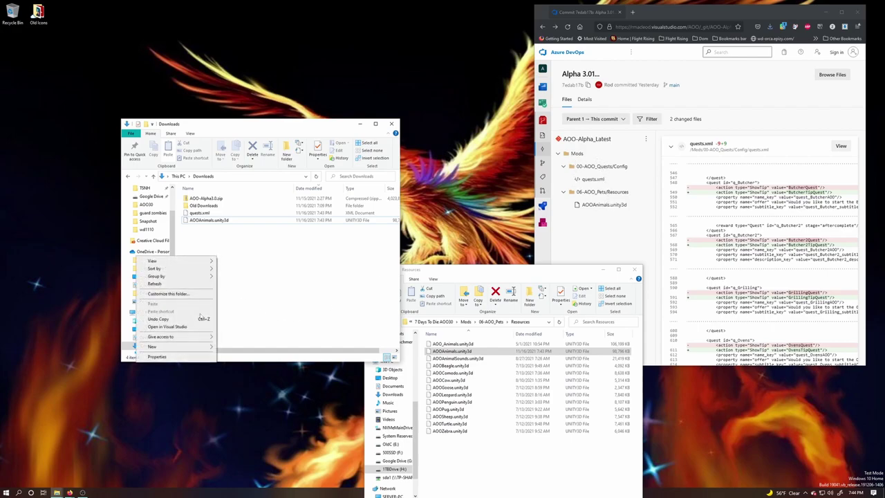
mouse_move(179, 347)
left_click(241, 347)
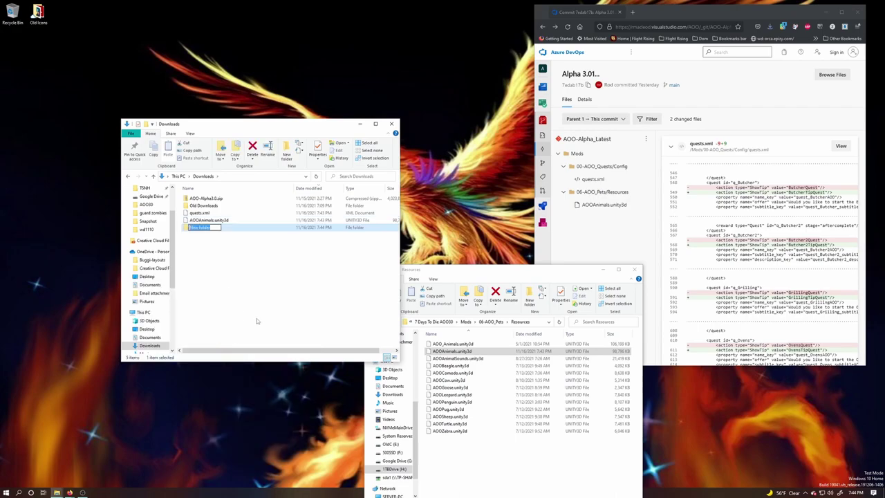
type("Mods")
key("Return")
Step: Inside Mods, create the folders 00-AOO_Quests and 06-AOO_Pets
double_click(200, 228)
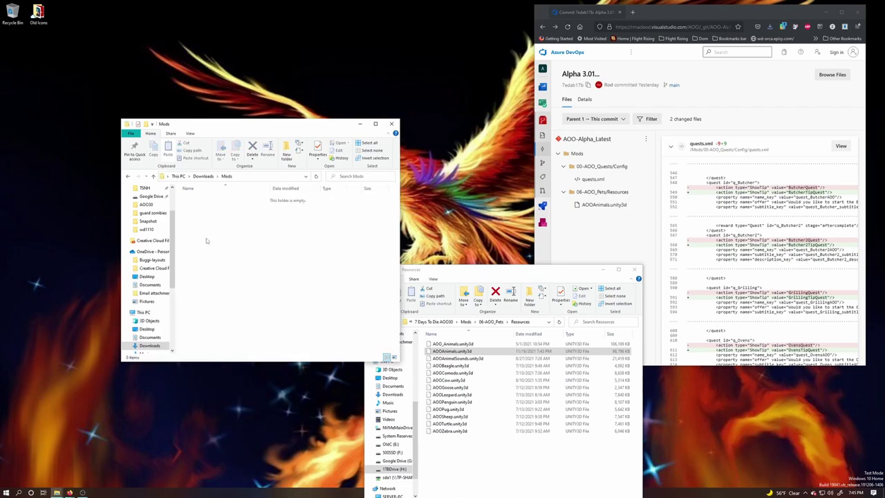
right_click(231, 296)
mouse_move(208, 386)
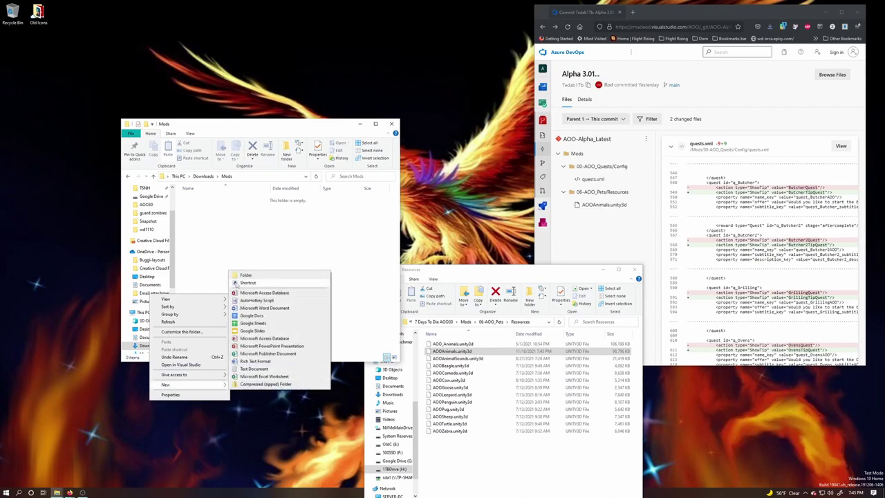
left_click(242, 275)
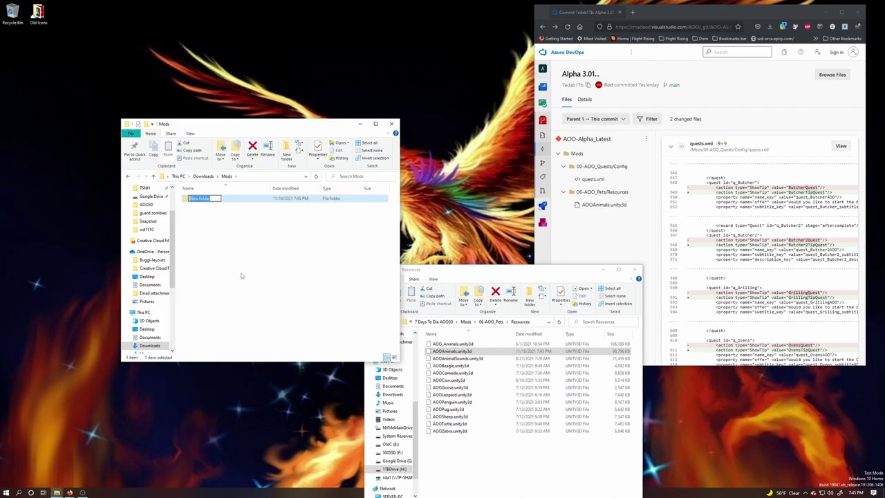
type("00-AOO_Quests")
right_click(241, 275)
mouse_move(221, 364)
left_click(257, 365)
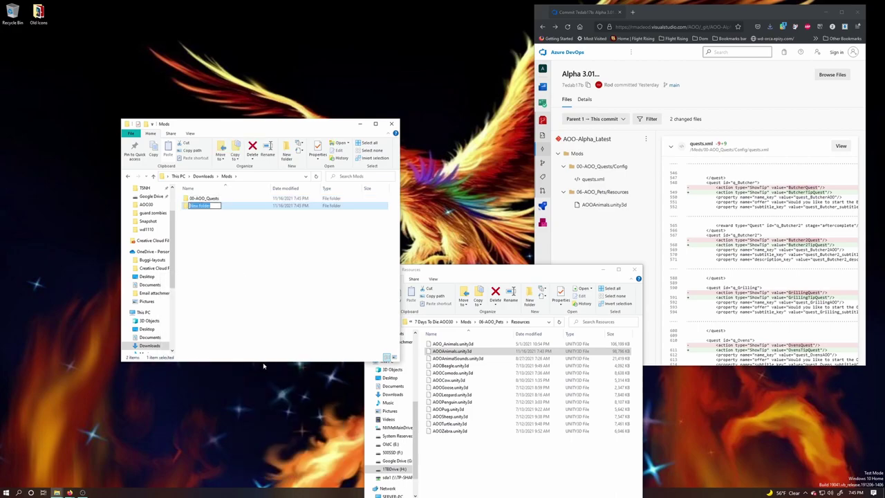
type("06-AOO_petsPets")
key("Return")
left_click(253, 229)
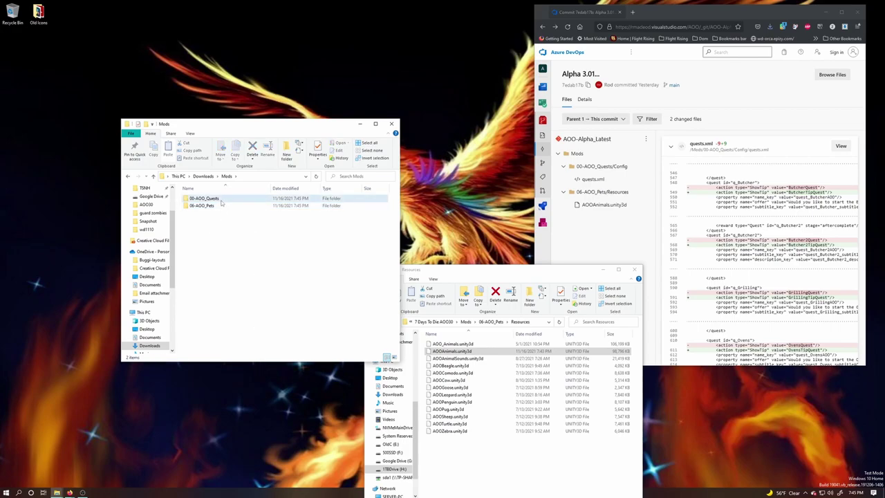
Step: Create a Config folder inside 00-AOO_Quests
double_click(222, 202)
right_click(241, 238)
mouse_move(221, 328)
left_click(253, 327)
type("Confi")
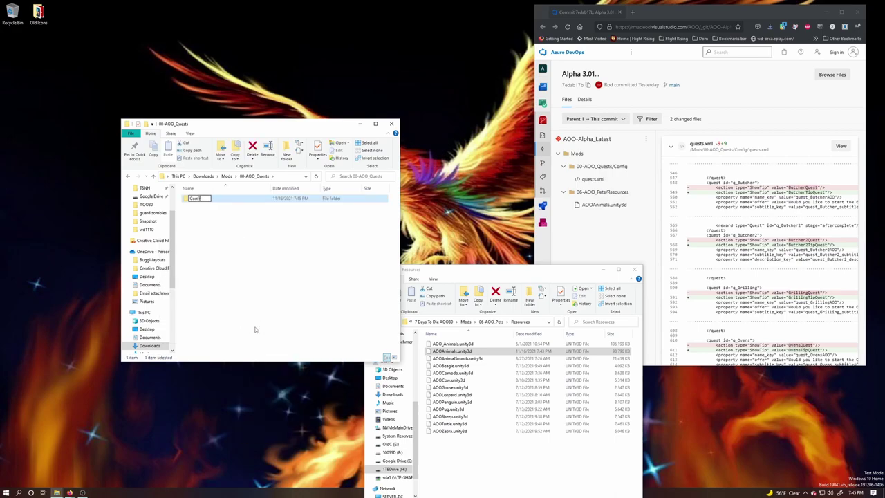
type("g")
key("Return")
Step: Create a Resources folder inside 06-AOO_Pets
left_click(227, 176)
double_click(197, 205)
right_click(234, 236)
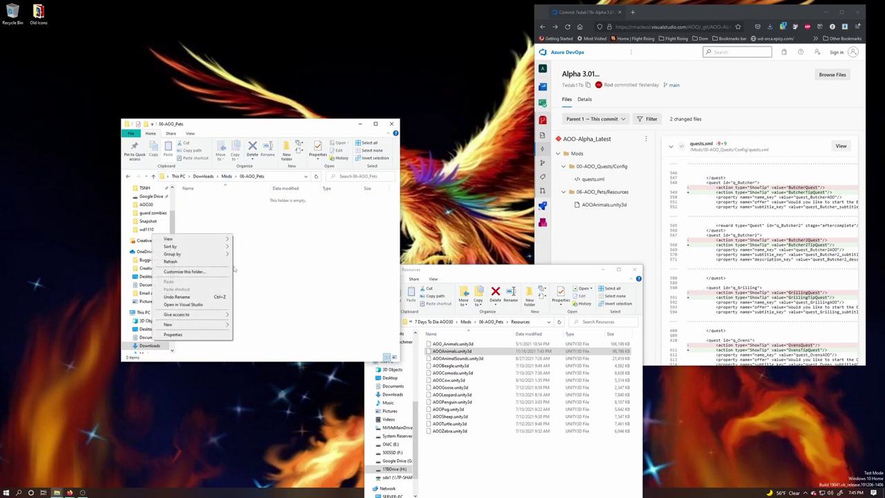
mouse_move(215, 324)
left_click(254, 328)
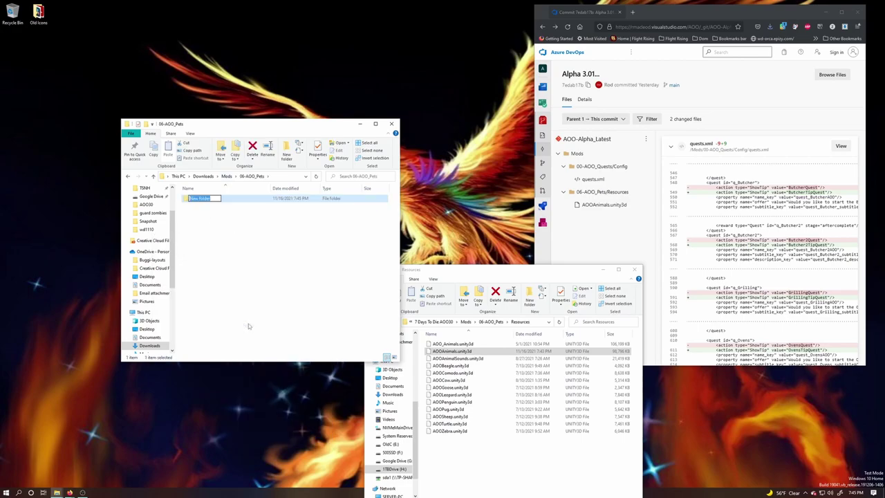
type("Resources")
key("Return")
left_click(259, 316)
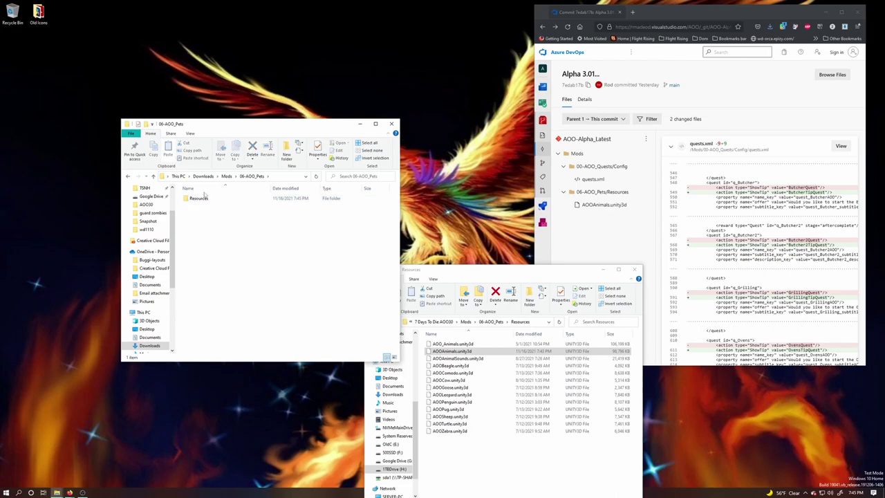
Step: Copy quests.xml from Downloads and paste it into Mods\00-AOO_Quests\Config
left_click(204, 176)
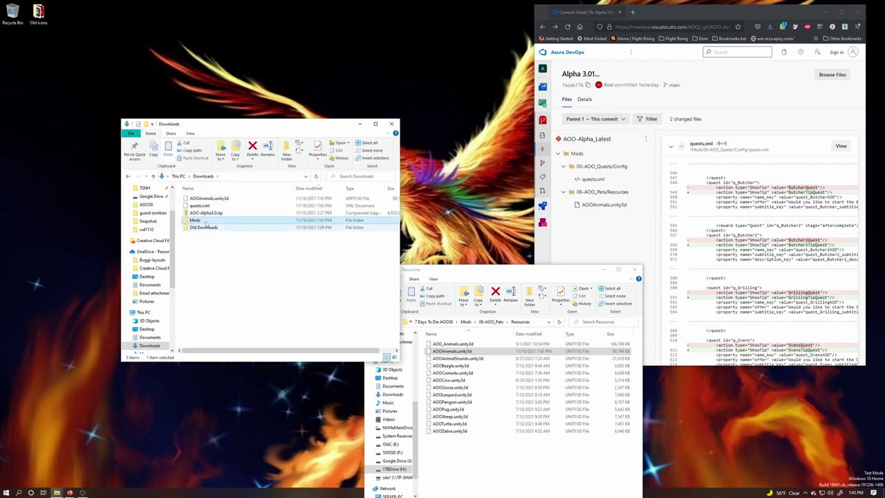
left_click(202, 206)
right_click(204, 206)
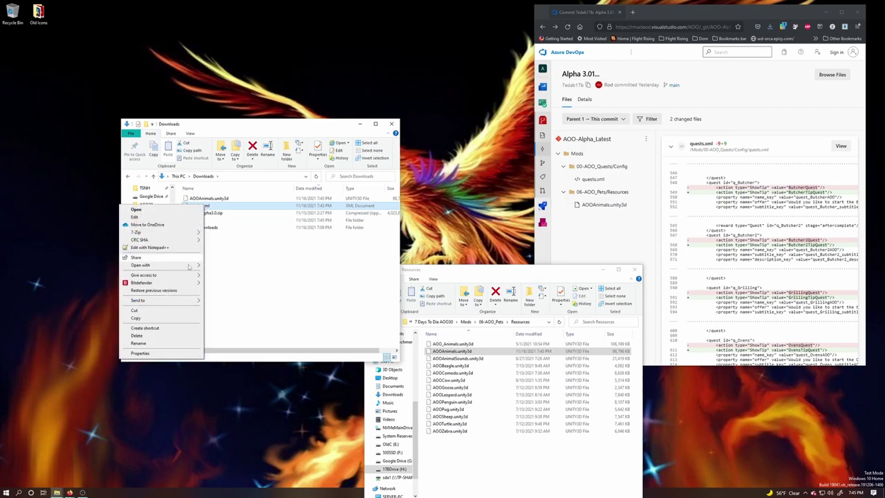
left_click(159, 310)
double_click(195, 220)
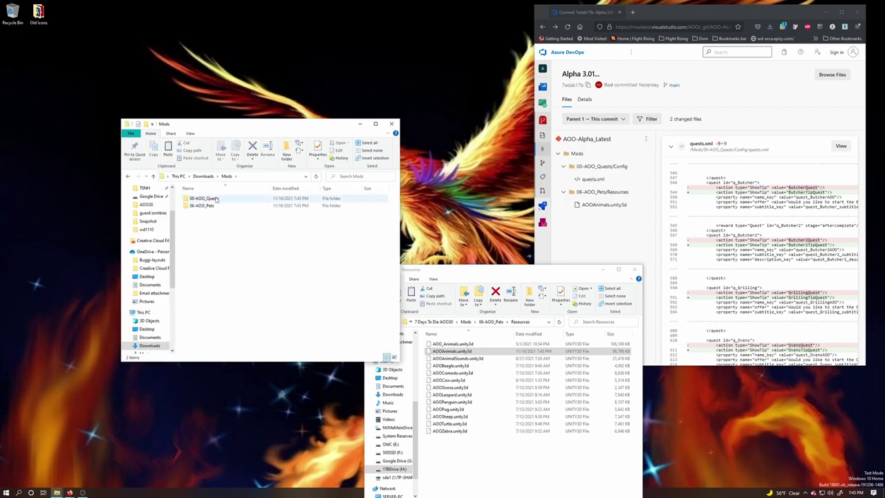
double_click(217, 199)
double_click(218, 201)
right_click(217, 237)
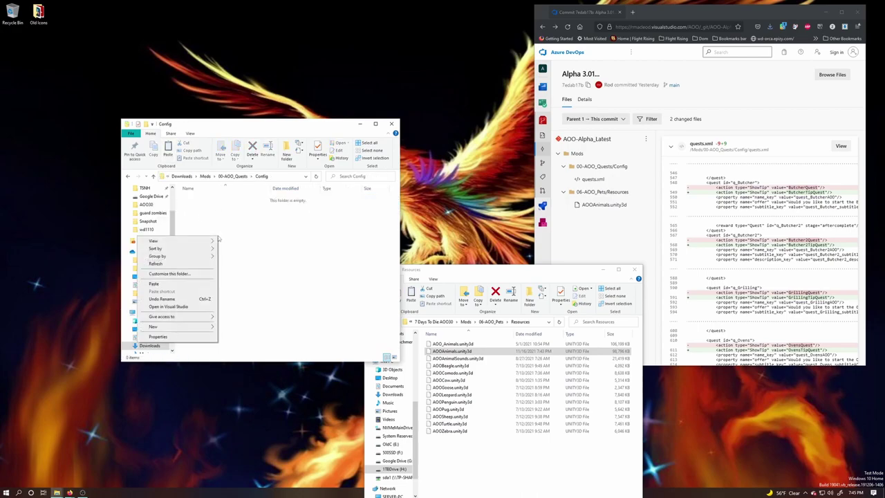
left_click(176, 283)
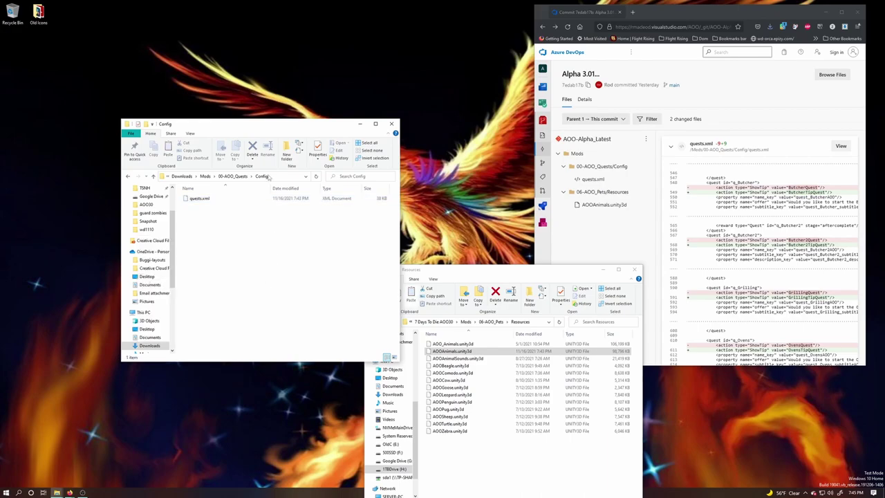
Step: Delete AOOAnimals.unity3d from Downloads, then browse into Mods\06-AOO_Pets\Resources
left_click(204, 176)
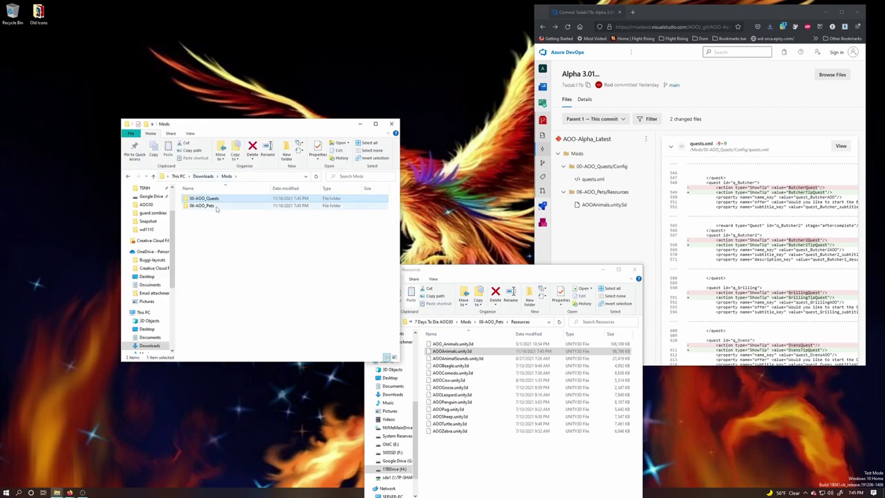
key("alt+Up")
right_click(213, 198)
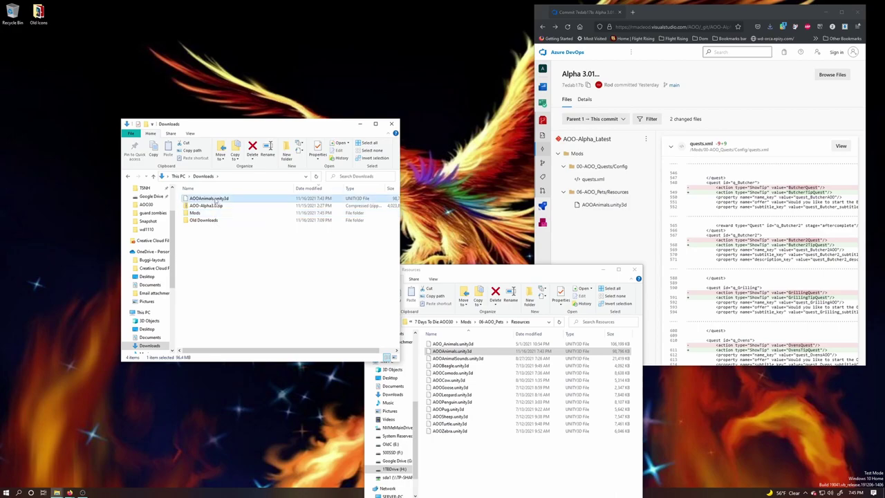
left_click(148, 314)
double_click(208, 206)
double_click(224, 205)
double_click(220, 198)
right_click(224, 240)
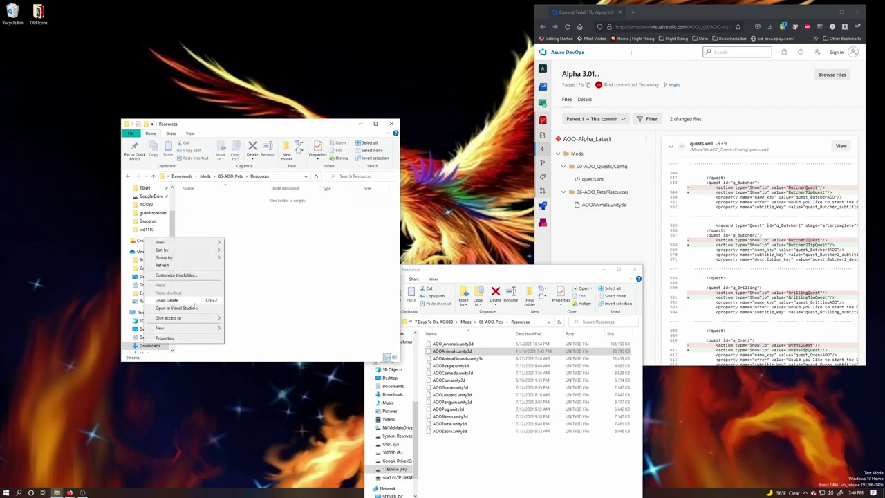
right_click(249, 203)
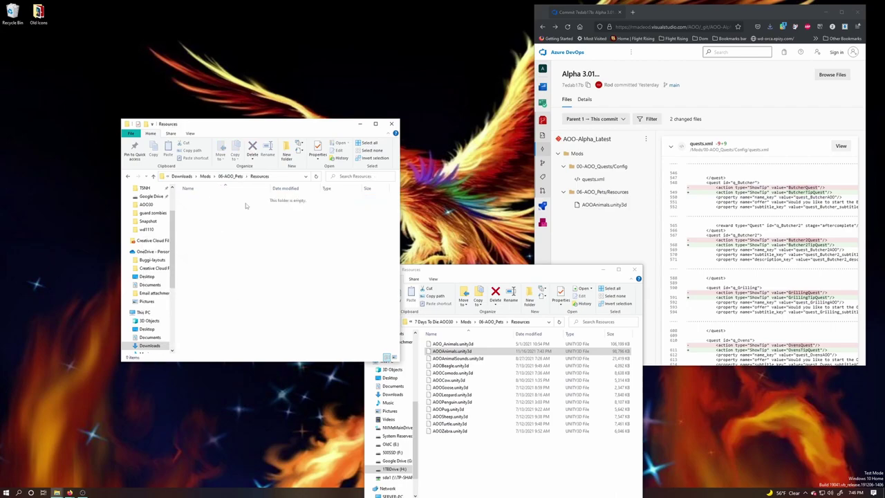
left_click(288, 227)
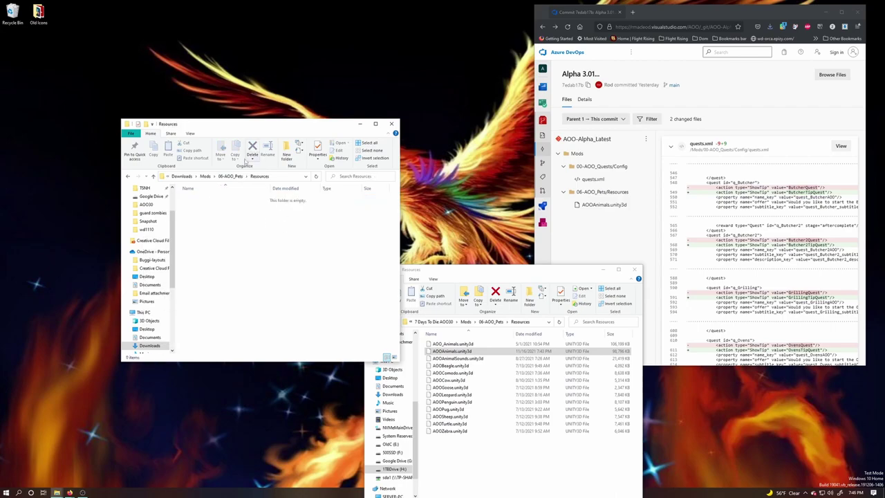
Step: Undo the deletion to restore AOOAnimals.unity3d from within the Resources folder
left_click(183, 177)
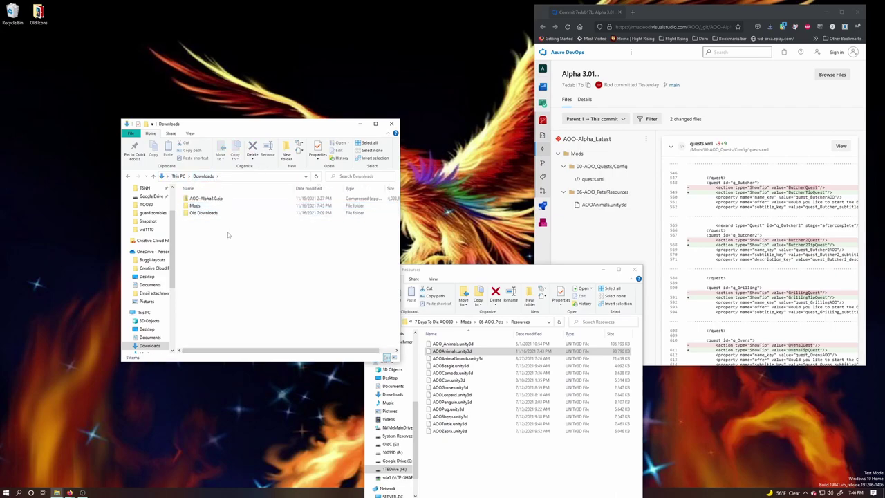
double_click(196, 206)
double_click(207, 205)
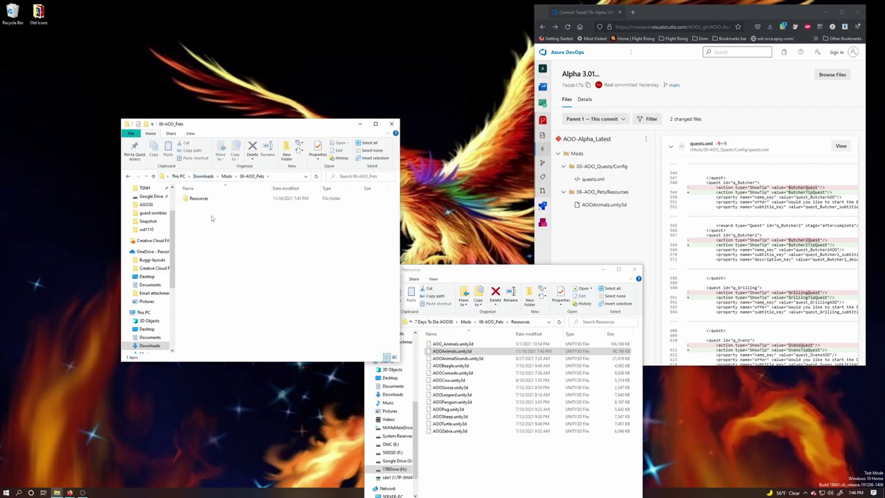
double_click(200, 198)
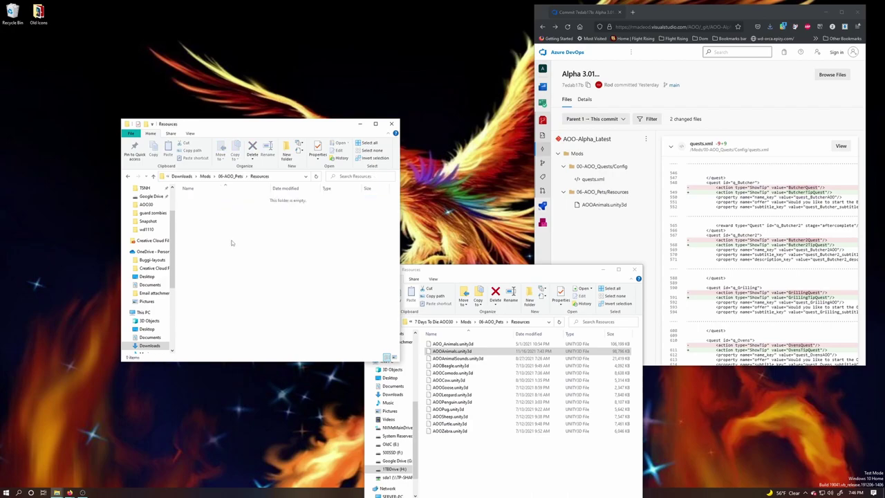
right_click(231, 243)
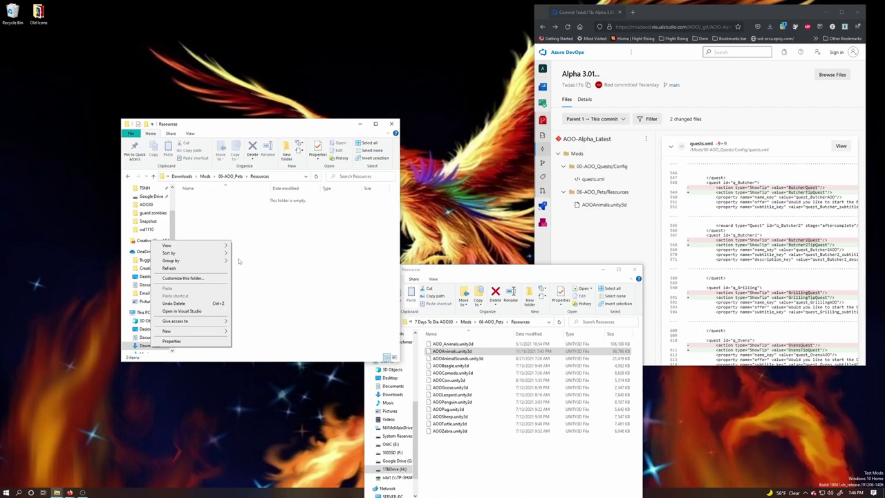
left_click(173, 302)
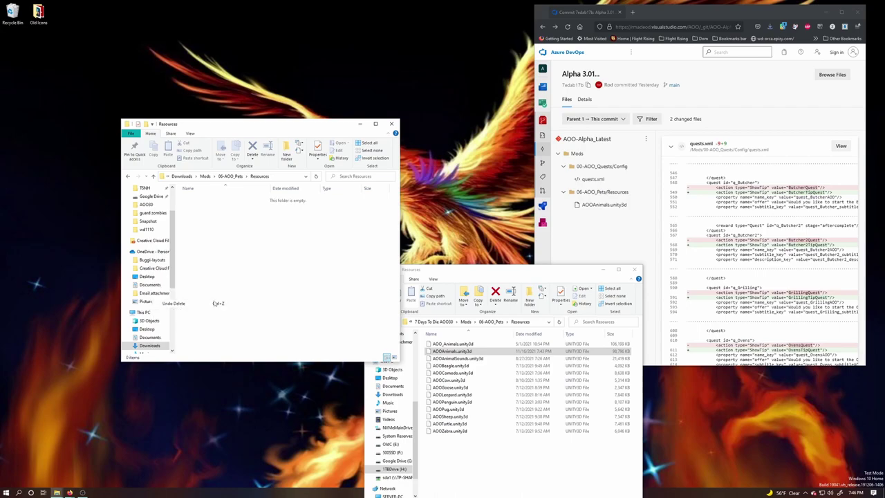
Step: Copy AOOAnimals.unity3d from Downloads and paste it into Mods\06-AOO_Pets\Resources
left_click(182, 177)
left_click(205, 199)
right_click(204, 201)
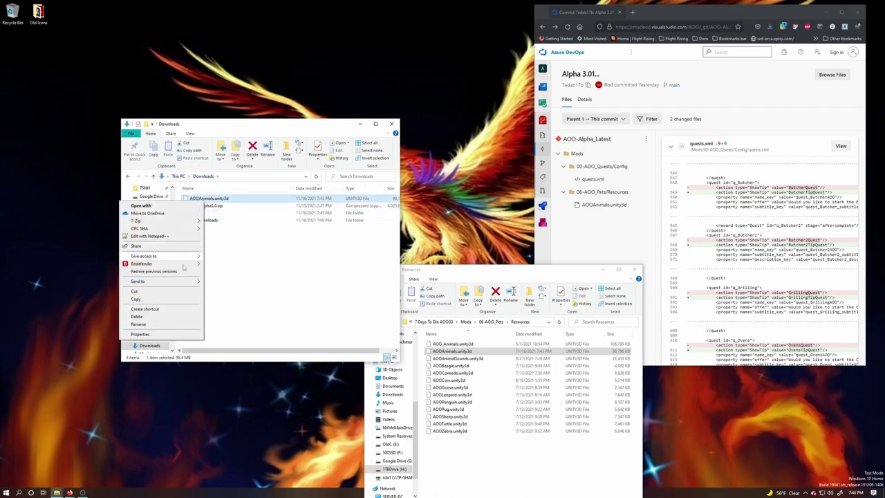
left_click(135, 291)
double_click(206, 212)
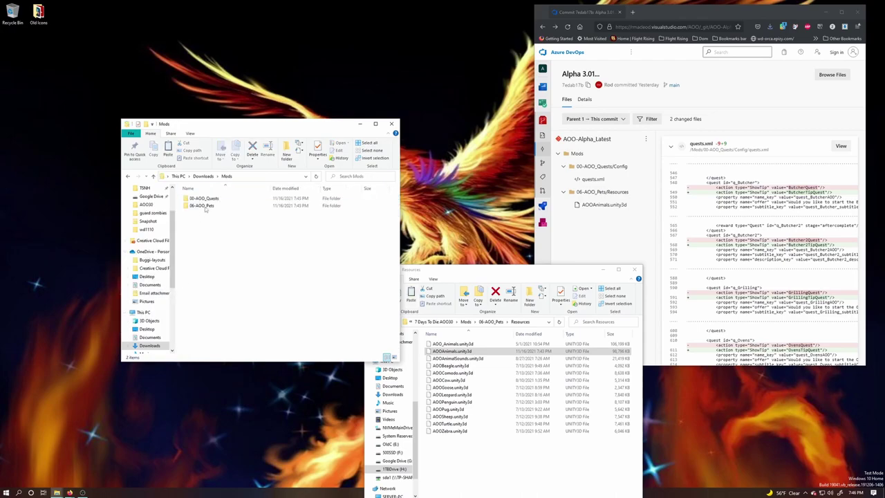
double_click(207, 206)
double_click(207, 199)
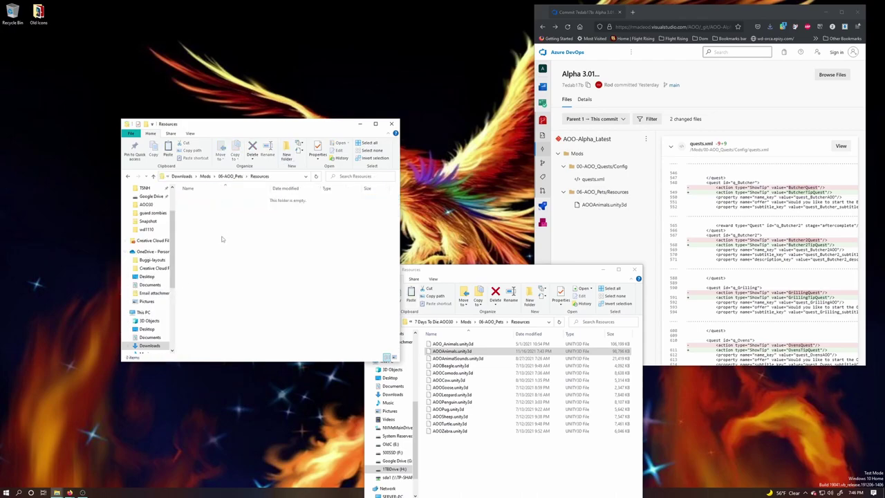
right_click(222, 238)
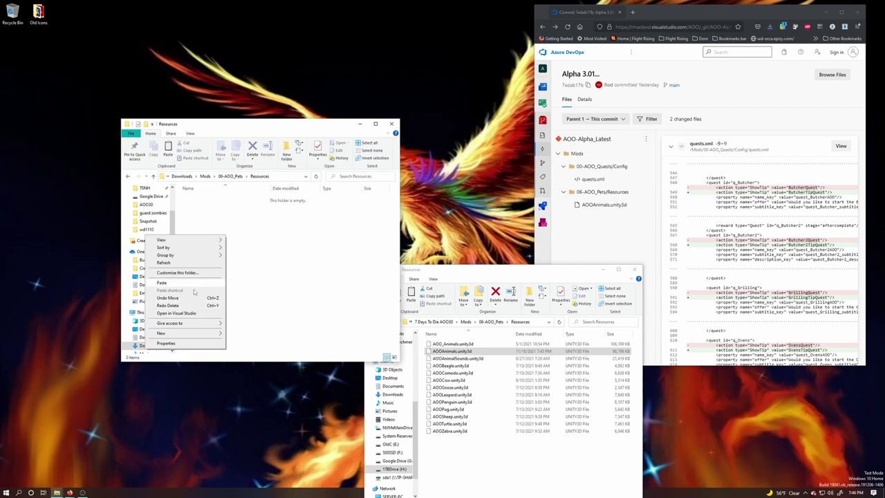
left_click(163, 282)
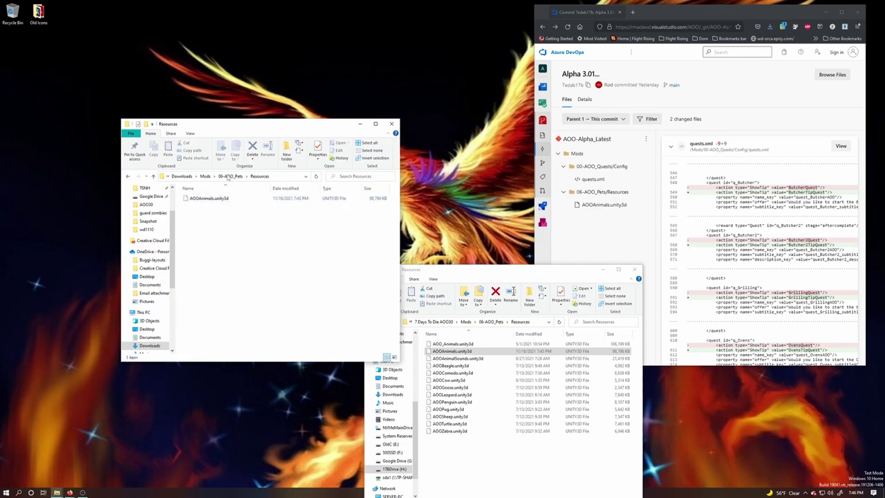
Step: Use 7-Zip Add to archive on the Downloads Mods folder, naming it AOO-Alpha3.0-3.01-patch.zip
left_click(205, 176)
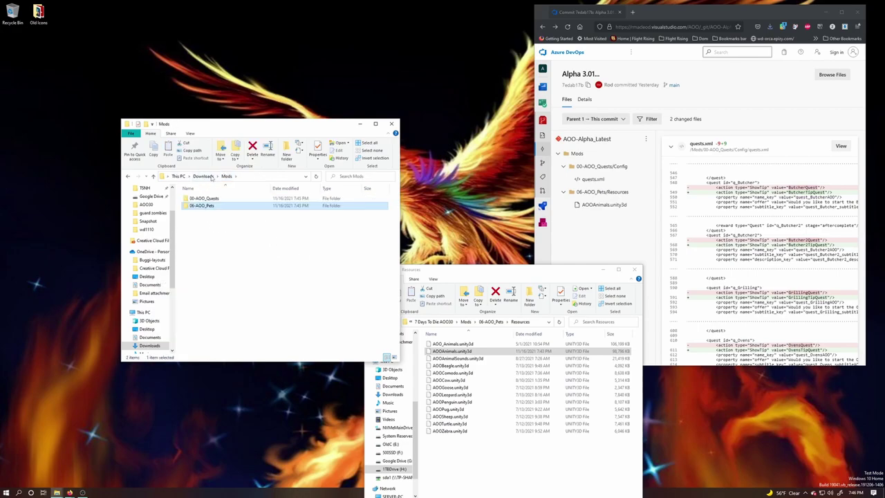
left_click(207, 177)
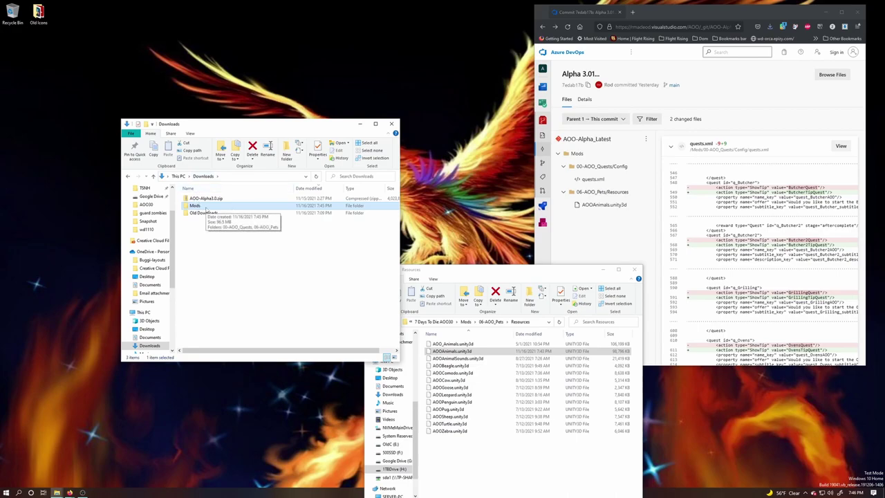
right_click(205, 209)
mouse_move(170, 261)
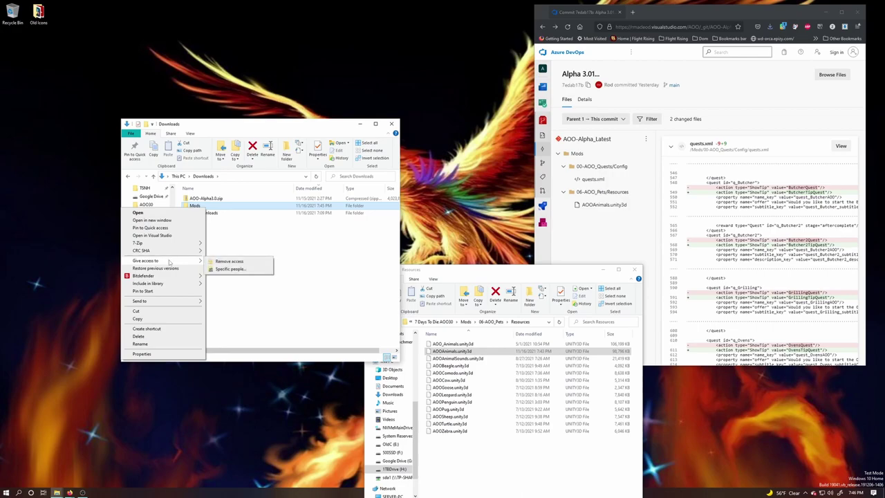
mouse_move(170, 242)
left_click(228, 247)
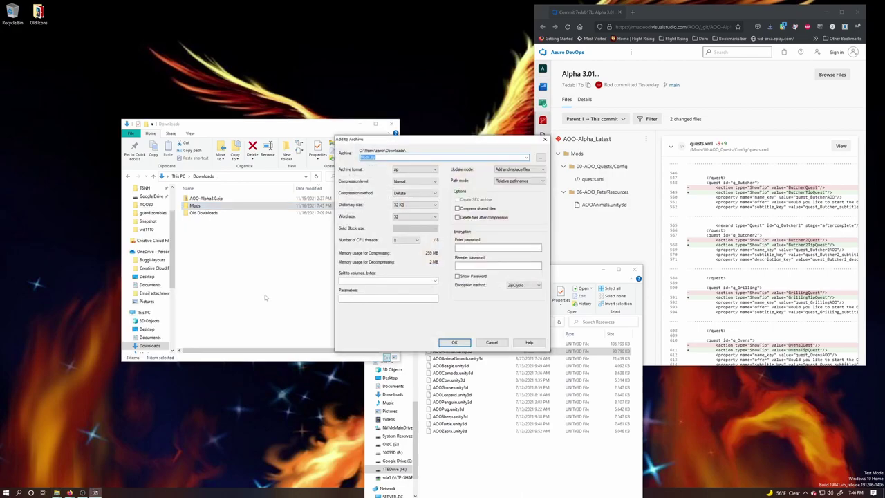
key("End")
key("Return")
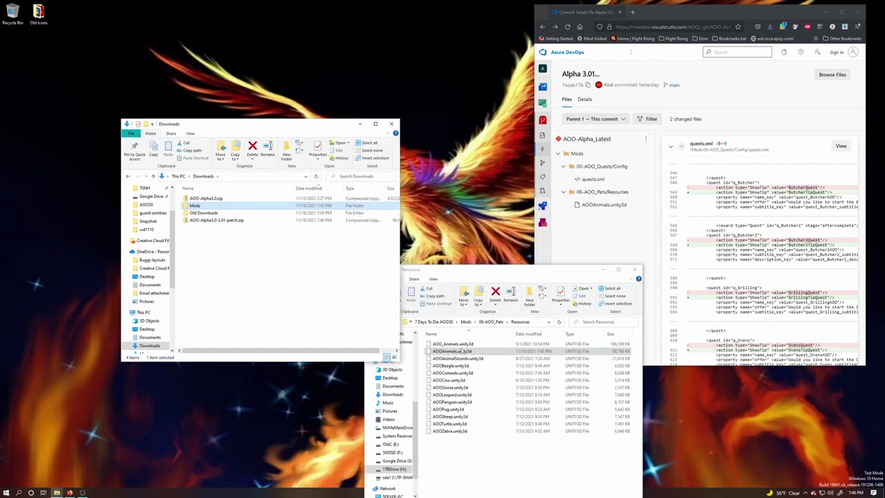
Step: Open AOO-Alpha3.0-3.01-patch.zip in 7-Zip and confirm it contains a Mods folder
left_click(443, 322)
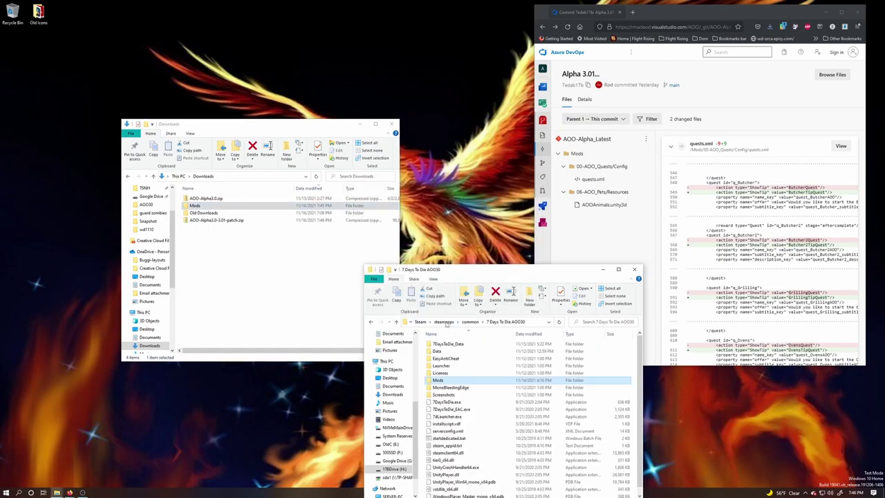
right_click(212, 220)
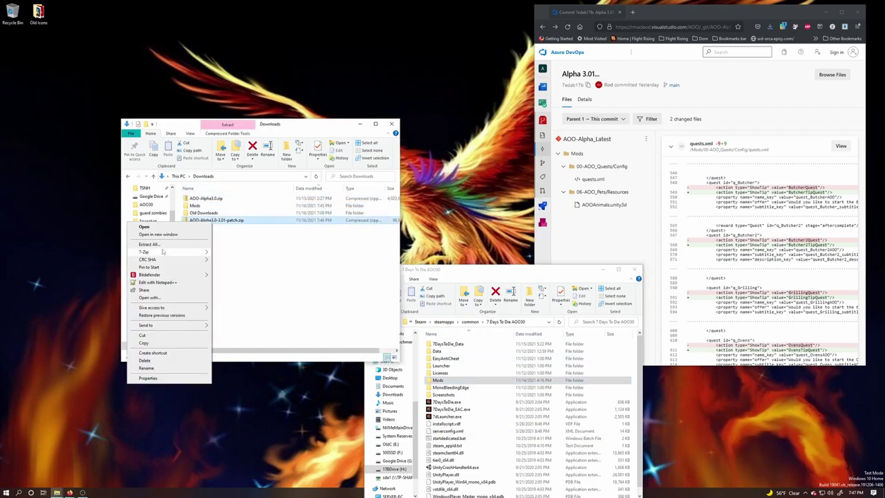
mouse_move(179, 252)
left_click(228, 255)
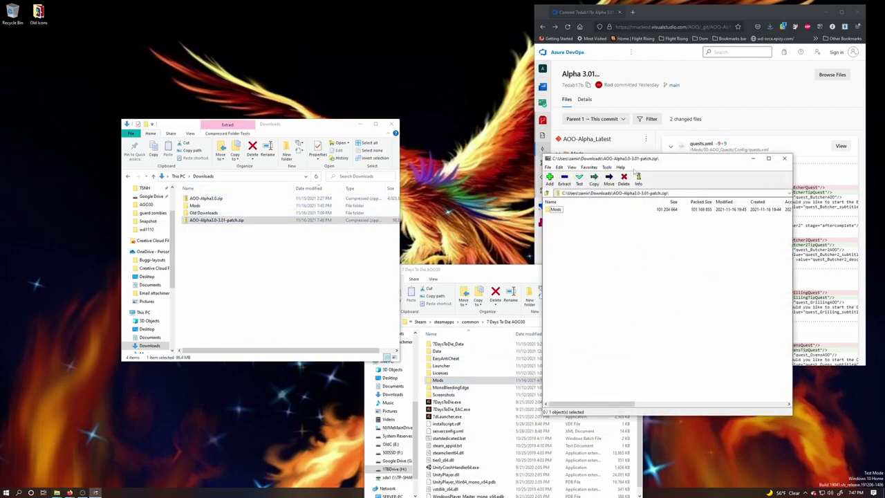
left_click_drag(627, 159, 251, 176)
left_click(177, 227)
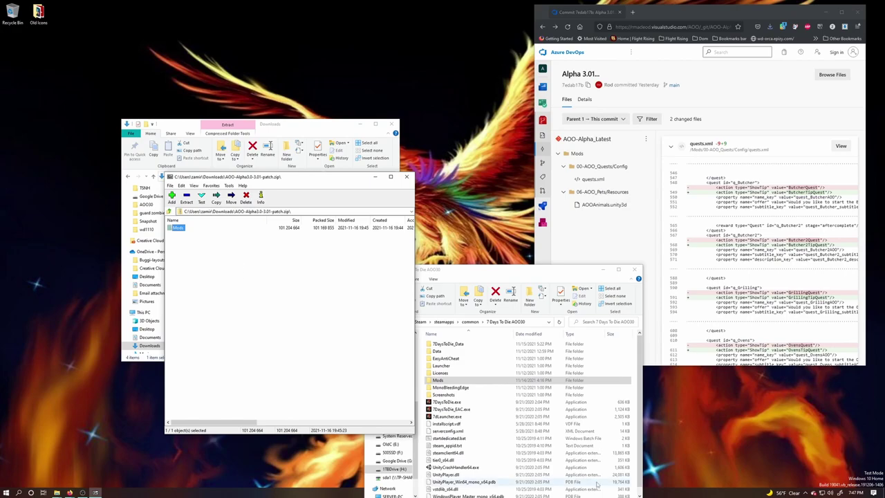
left_click_drag(318, 178, 553, 70)
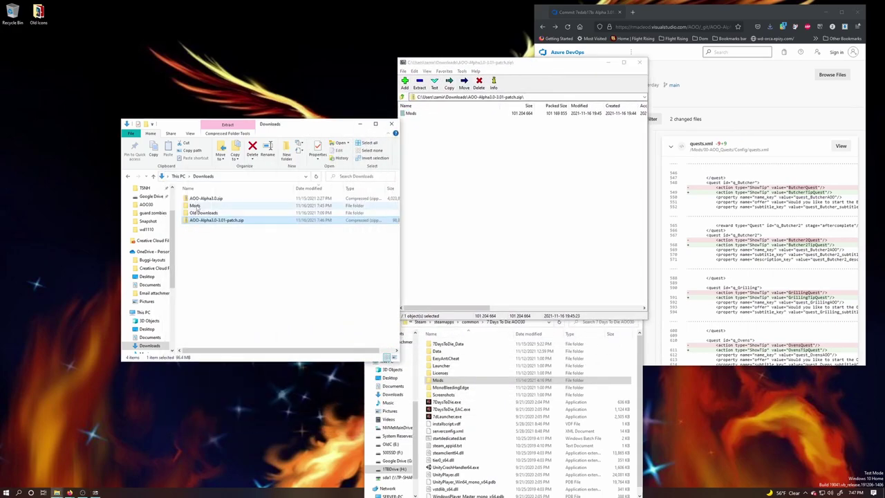
Step: Rename the Downloads Mods folder to 'Mods Alpha 3.01'
left_click(195, 206)
right_click(195, 206)
left_click(141, 343)
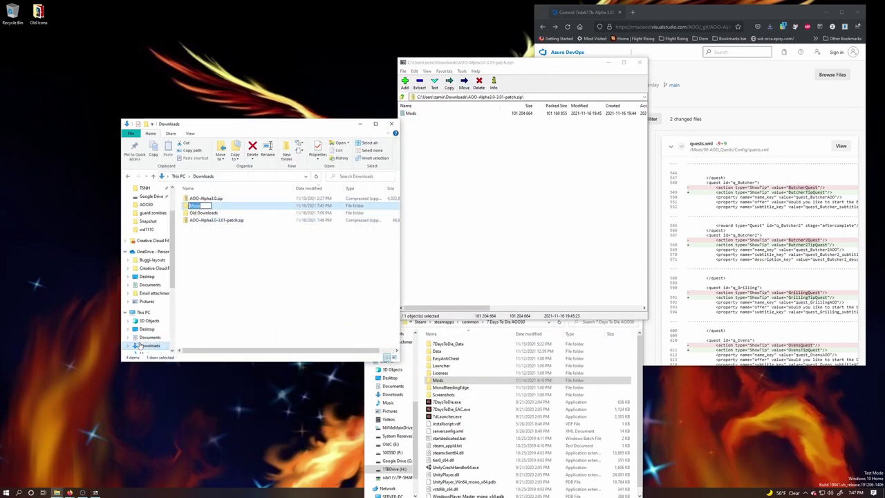
type("Mods Alpha 3.01")
left_click(146, 344)
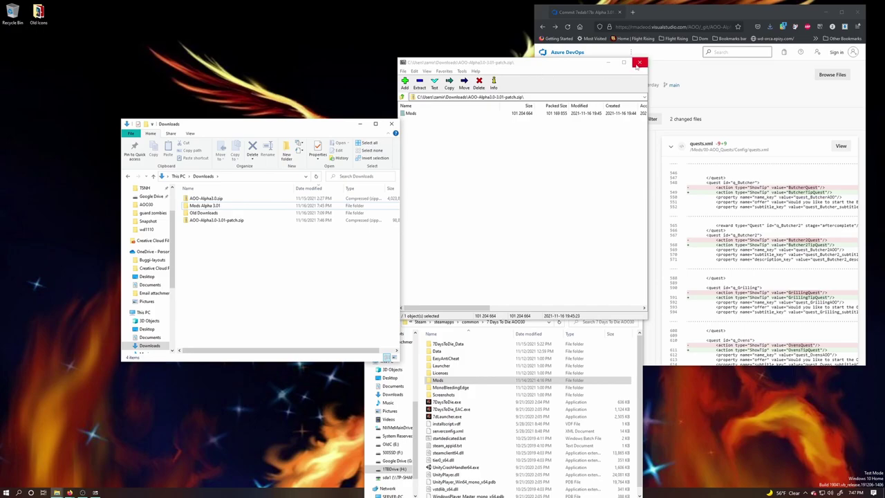
Step: Close 7-Zip, return to the repository, and open the Alpha 3.02 commit from History
left_click(640, 63)
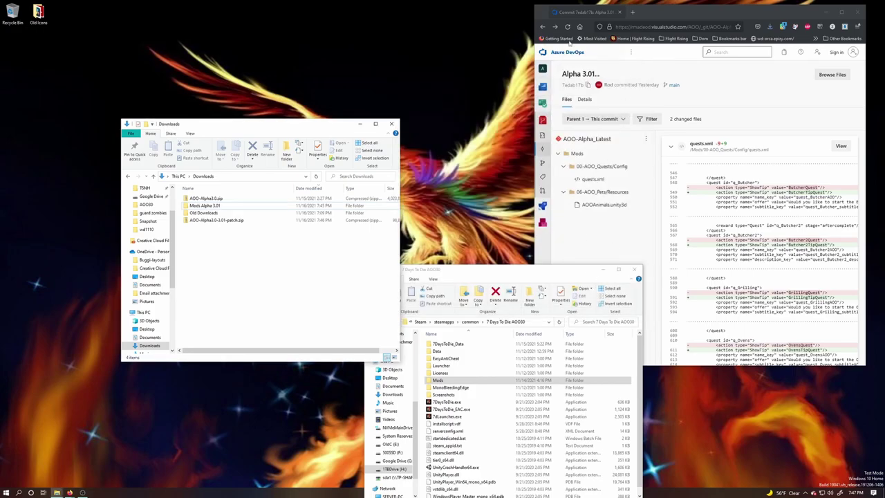
left_click(544, 27)
left_click(544, 27)
left_click(545, 28)
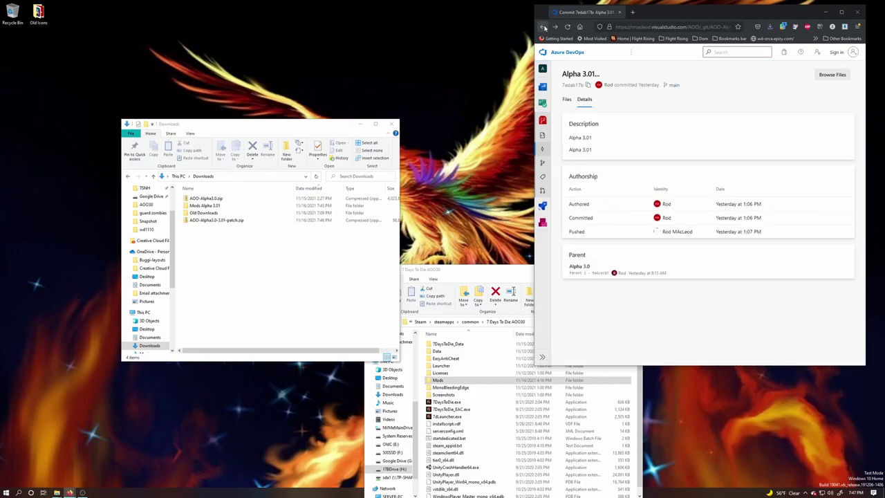
left_click(545, 28)
left_click(545, 28)
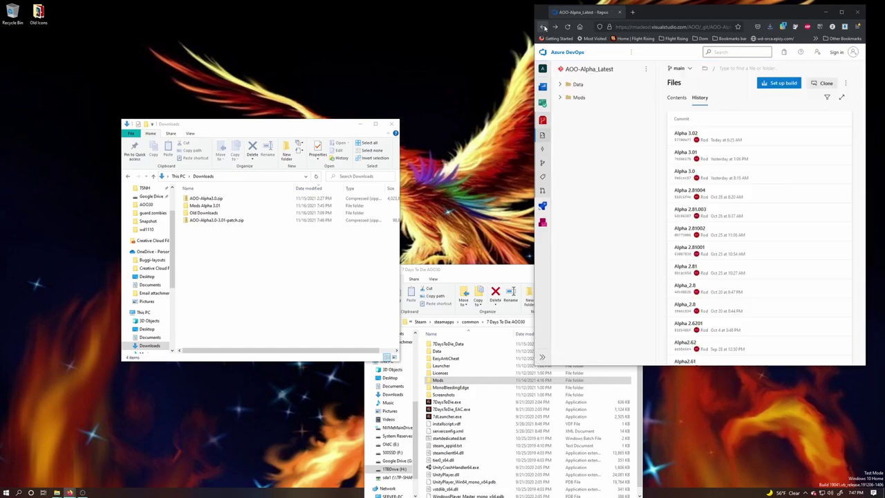
left_click(545, 28)
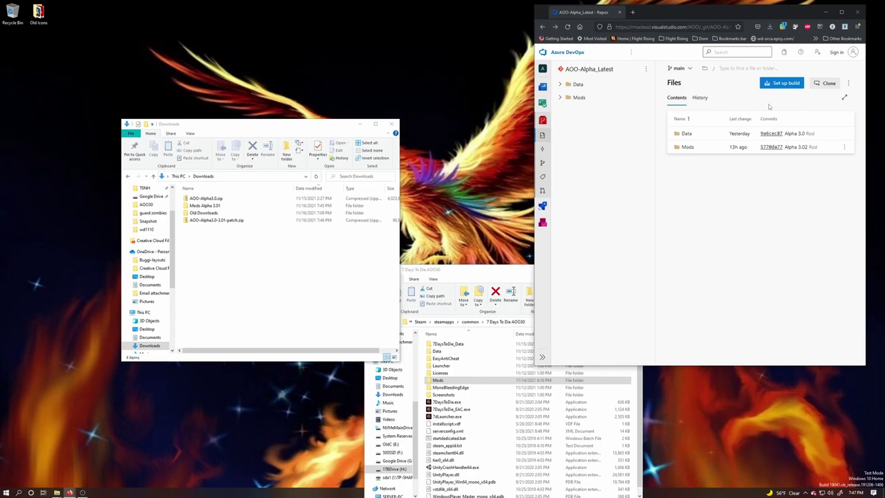
left_click(700, 99)
left_click(707, 140)
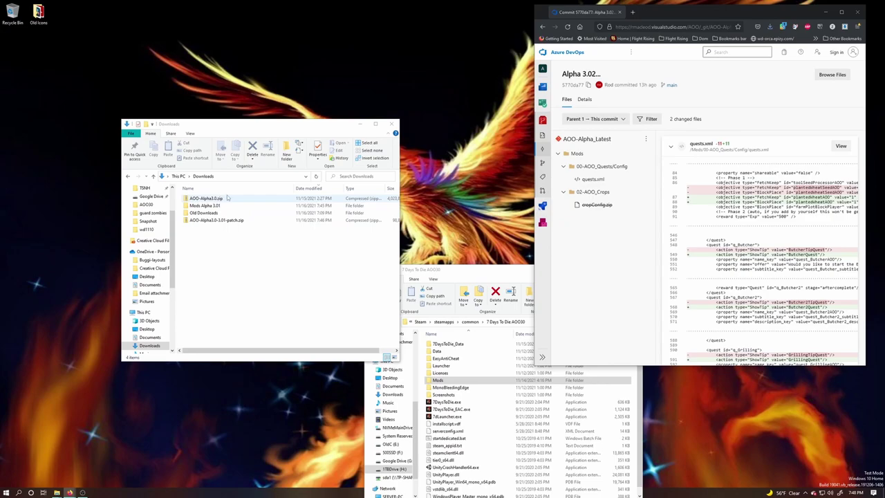
Step: Copy-paste Mods Alpha 3.01 in Downloads, rename the duplicate to Mods, and open it
right_click(215, 206)
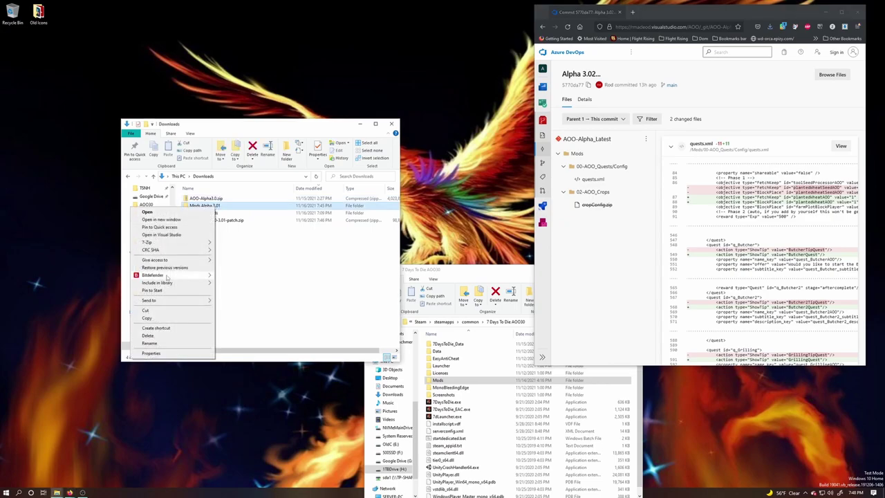
left_click(155, 321)
right_click(213, 277)
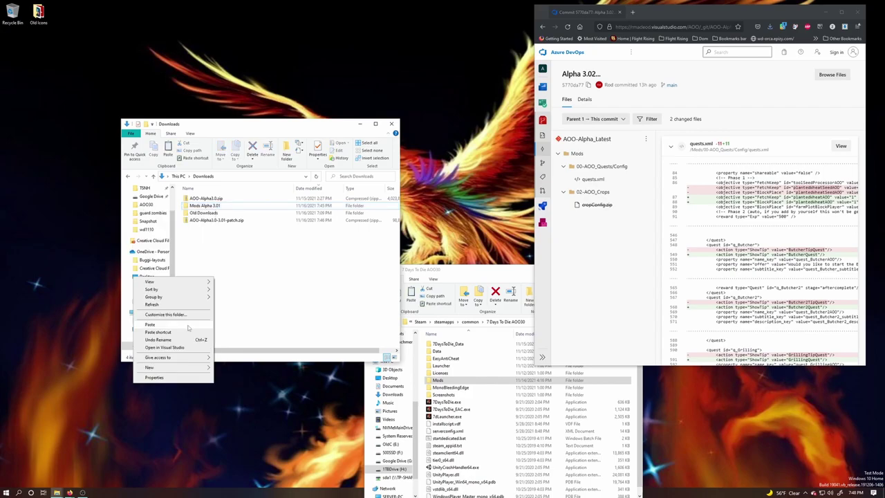
left_click(188, 326)
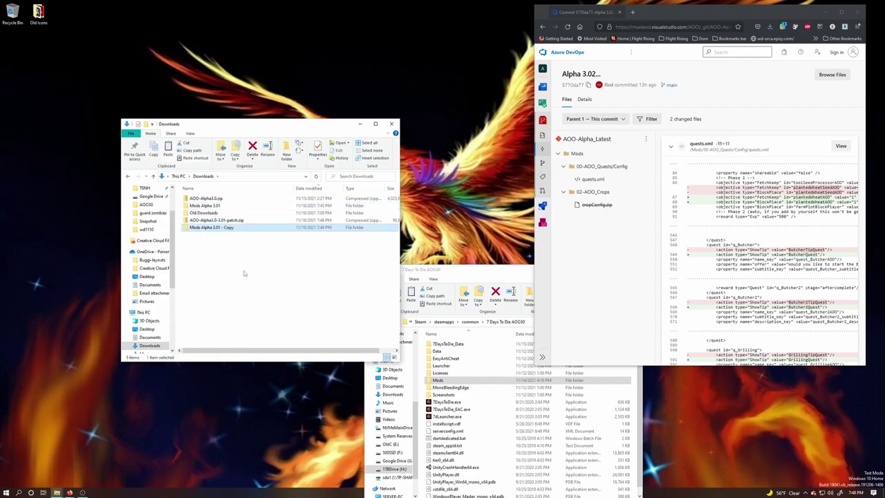
right_click(228, 230)
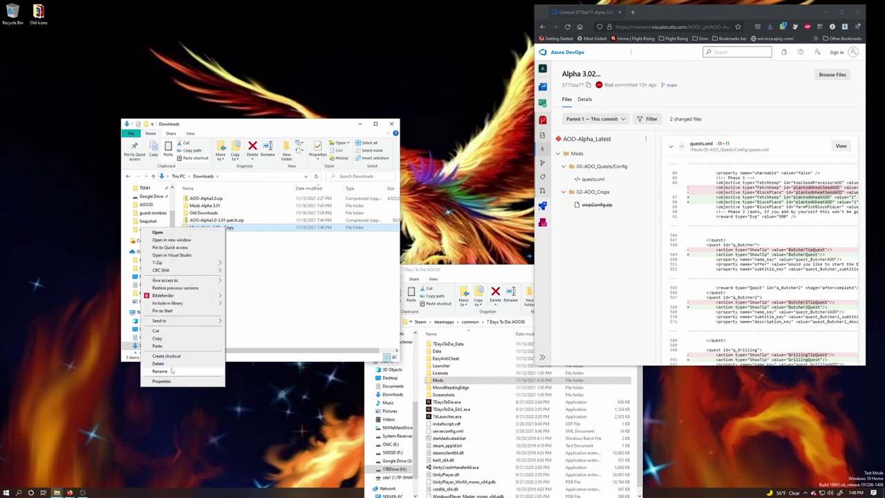
left_click(172, 371)
key("BackSpace")
key("BackSpace")
key("BackSpace")
key("BackSpace")
key("BackSpace")
key("BackSpace")
key("BackSpace")
key("BackSpace")
key("BackSpace")
key("BackSpace")
key("BackSpace")
key("BackSpace")
key("BackSpace")
key("BackSpace")
key("BackSpace")
key("BackSpace")
key("BackSpace")
key("Return")
left_click(203, 315)
double_click(196, 228)
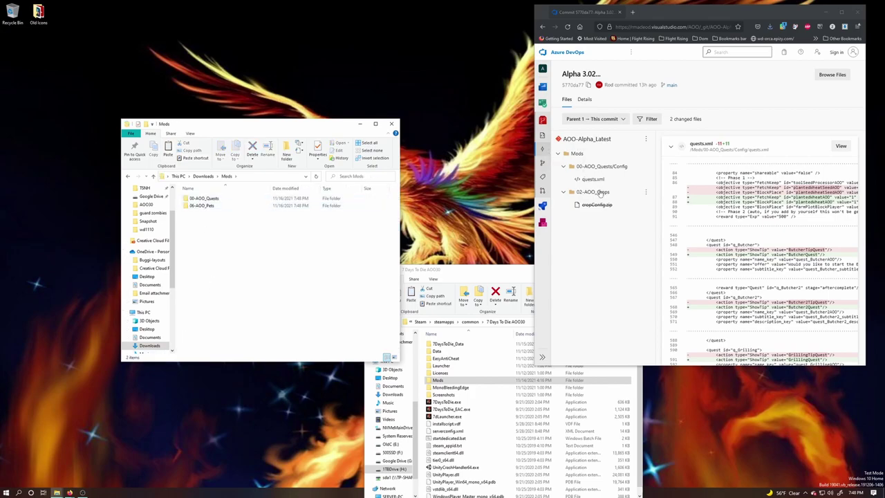
Step: Delete the 06-AOO_Pets folder from the downloaded Mods folder
left_click(196, 206)
right_click(196, 205)
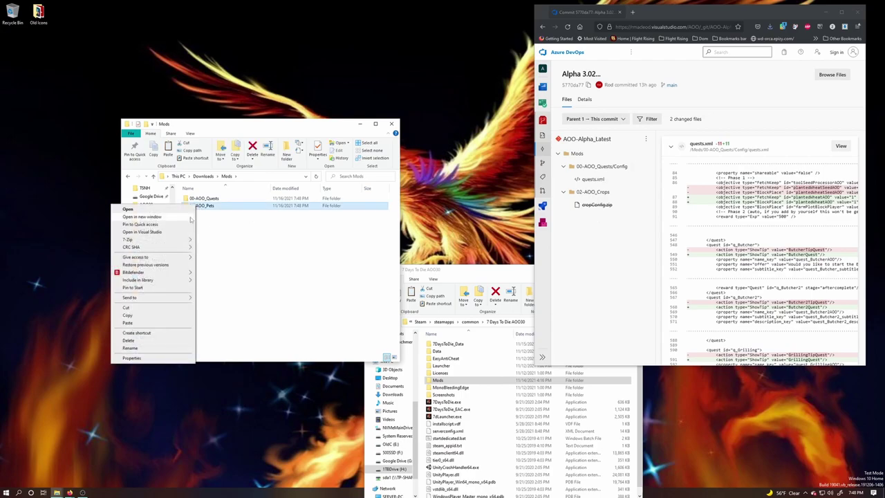
left_click(143, 342)
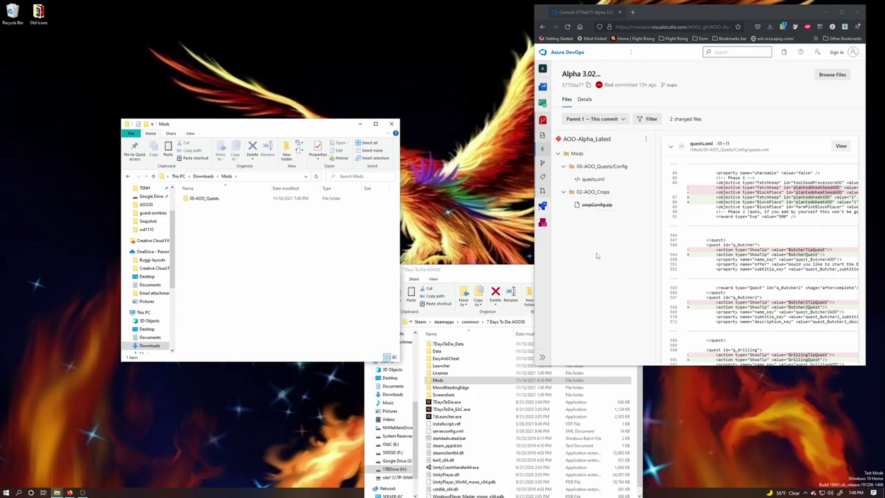
Step: Browse the installed game's Mods and 02-AOO_Crops folders, then return to 7 Days To Die AOO30
left_click(497, 282)
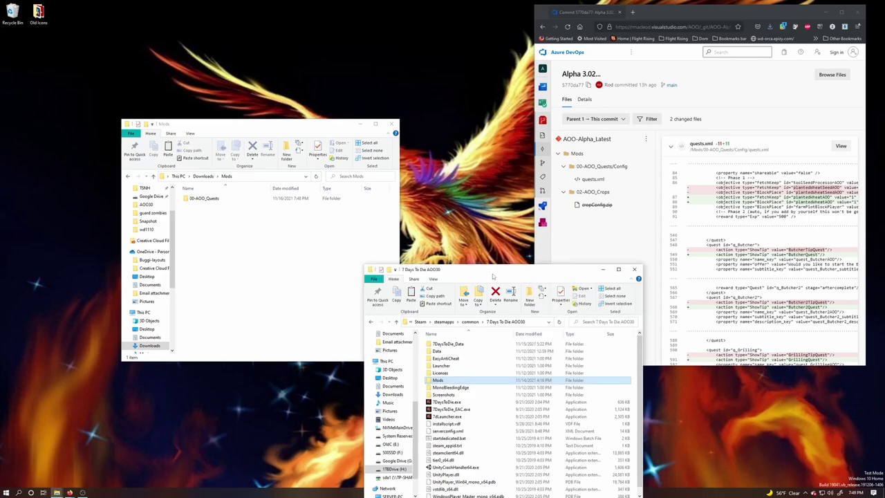
double_click(441, 381)
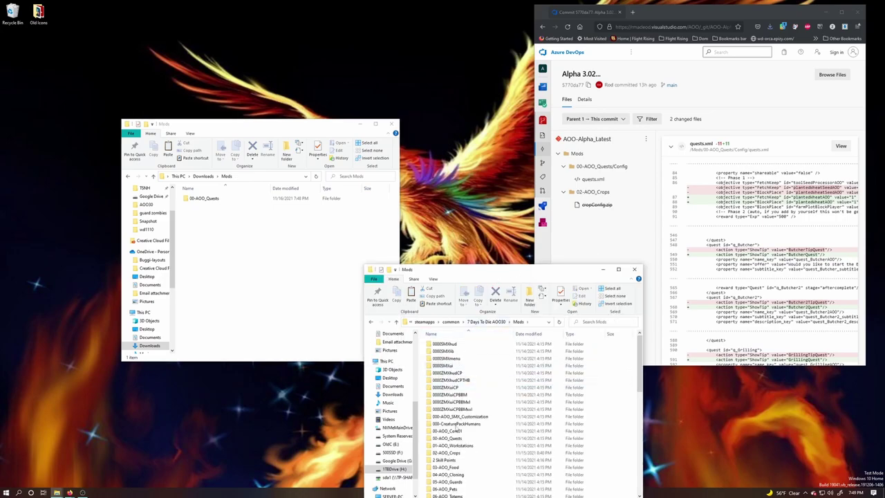
double_click(450, 454)
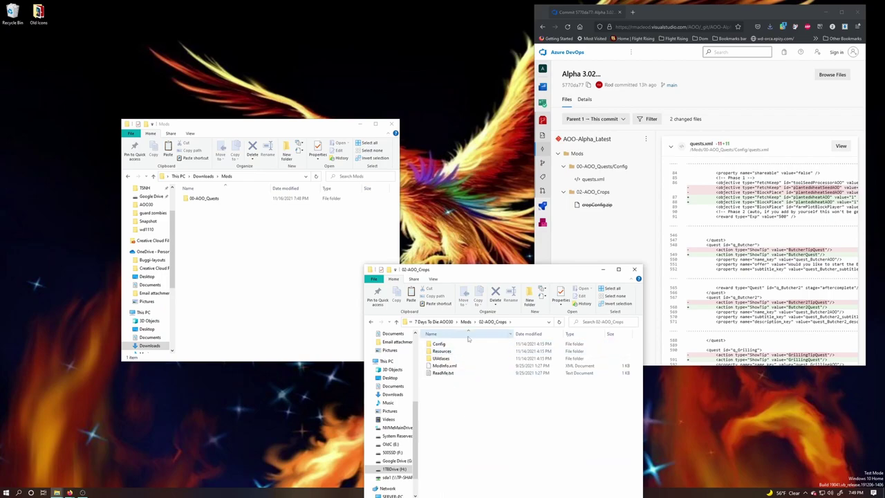
left_click(433, 321)
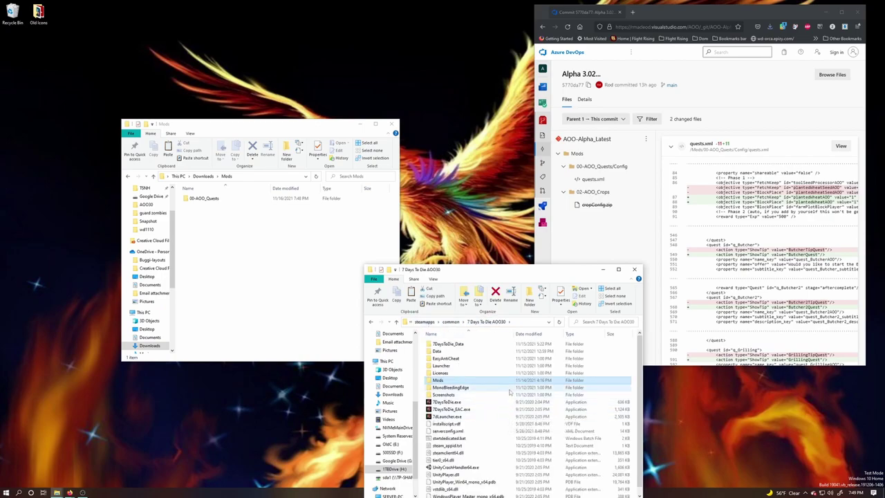
Step: Open Downloads Mods > 00-AOO_Quests > Config to show quests.xml
left_click(245, 257)
left_click(210, 199)
double_click(210, 199)
double_click(198, 200)
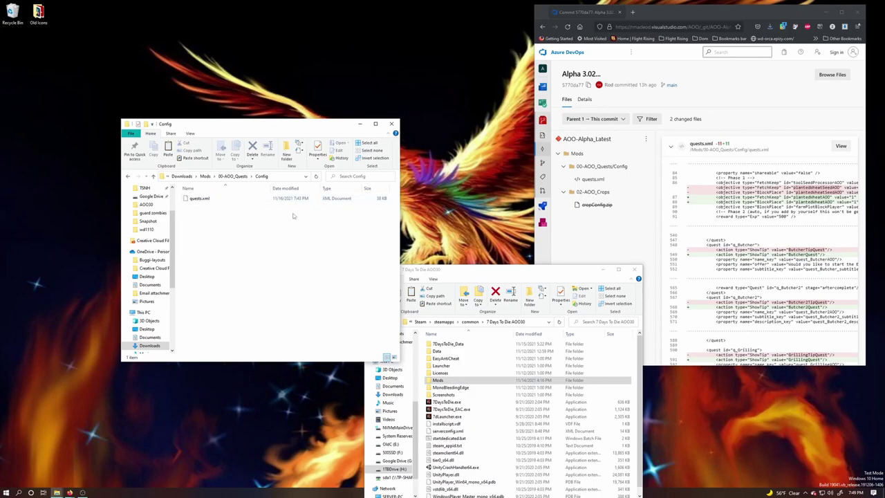
Step: Download the changed quests.xml from the Alpha 3.02 commit and save it to disk
left_click(647, 181)
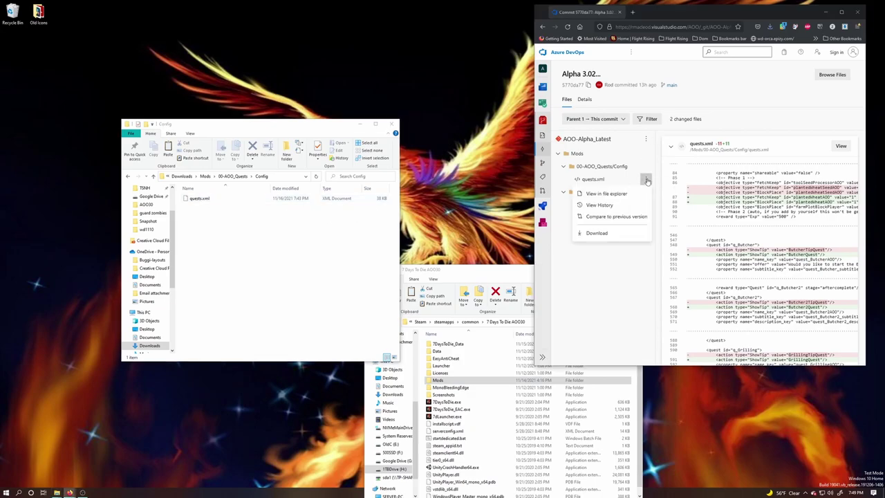
left_click(602, 235)
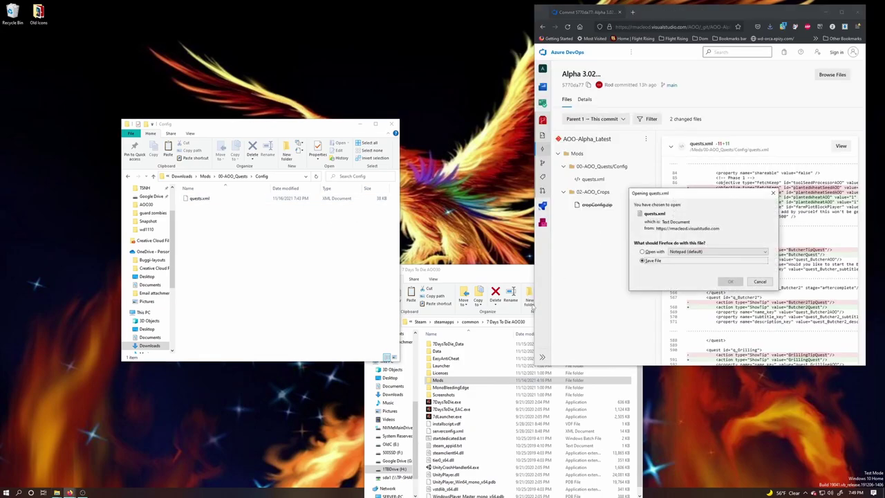
left_click(730, 282)
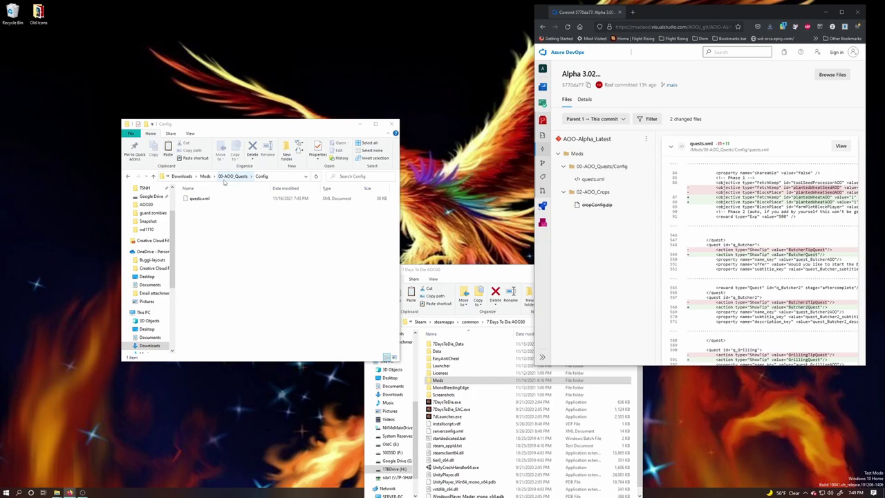
Step: Go up to the Downloads folder and select the newly downloaded quests.xml
left_click(205, 176)
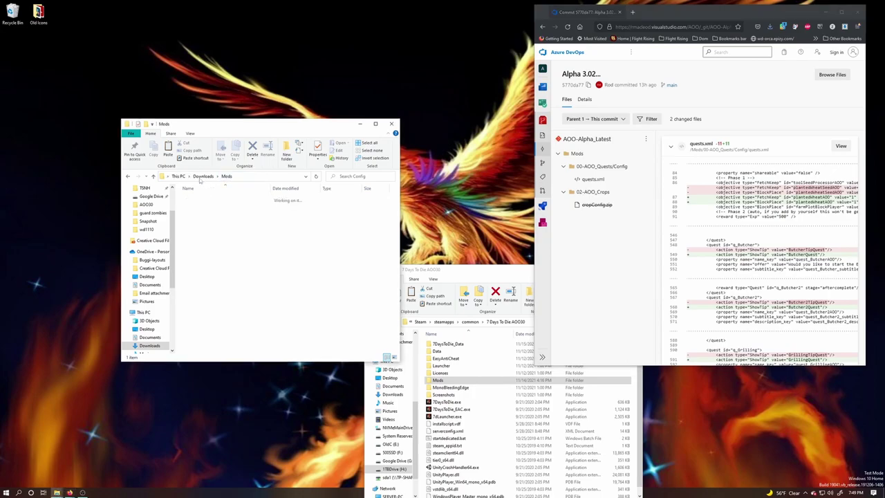
left_click(200, 177)
left_click(200, 198)
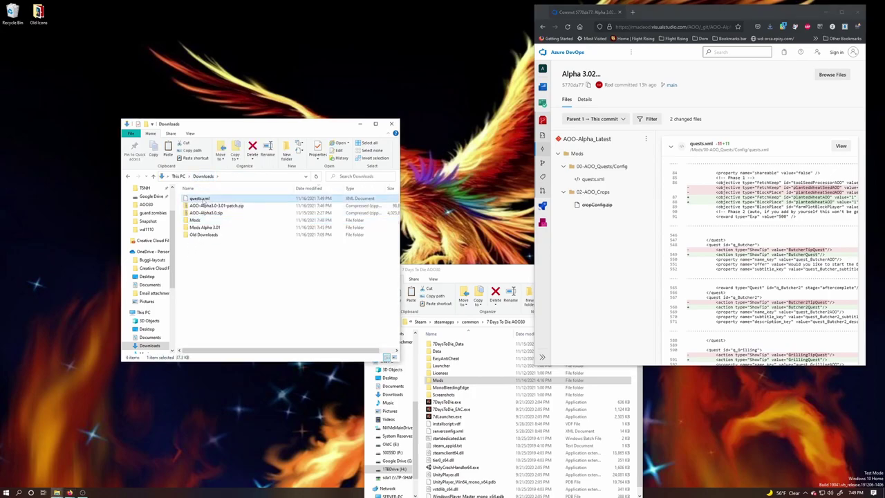
Step: Cut quests.xml and paste it into Mods\00-AOO_Quests\Config, replacing the old copy, then return to Downloads
right_click(201, 199)
left_click(156, 312)
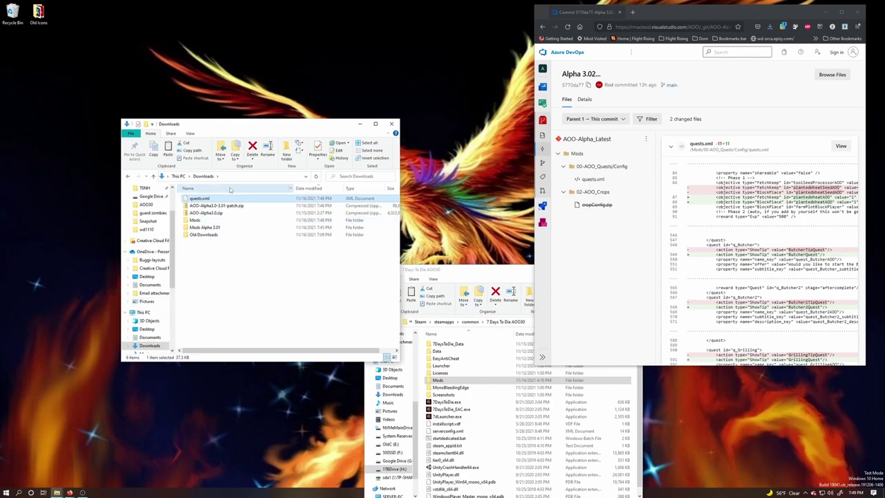
double_click(204, 220)
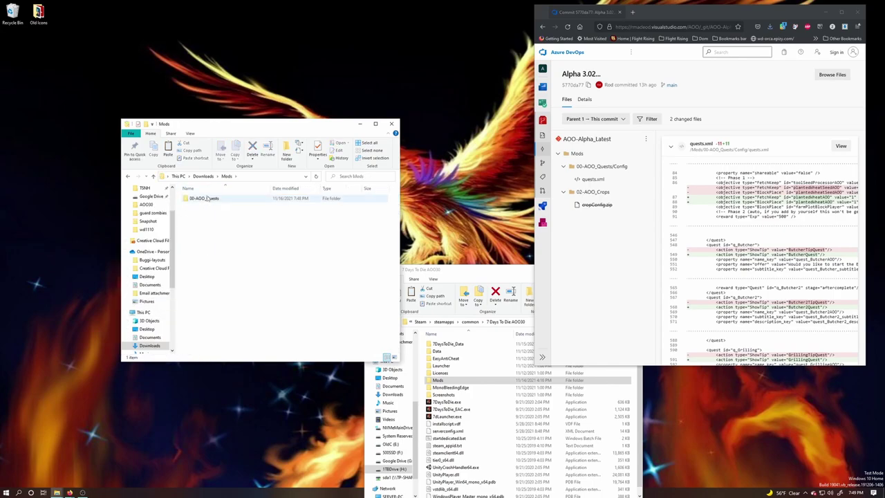
double_click(208, 199)
double_click(207, 199)
right_click(246, 246)
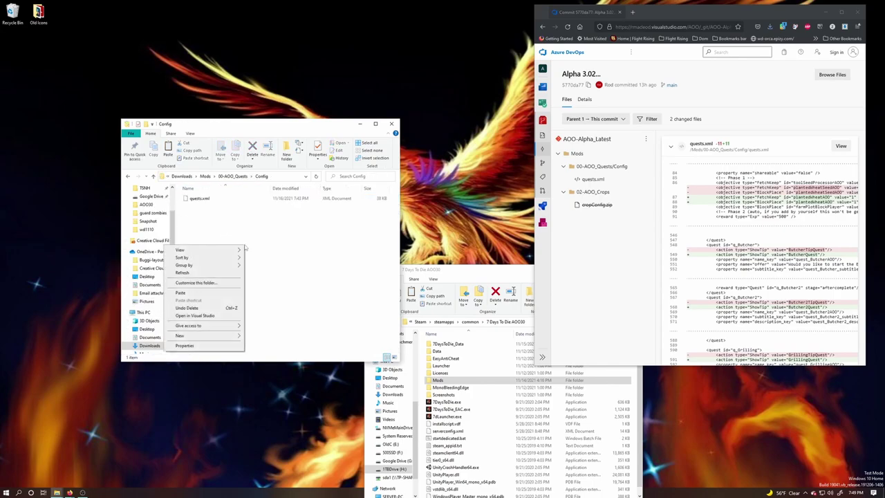
left_click(208, 295)
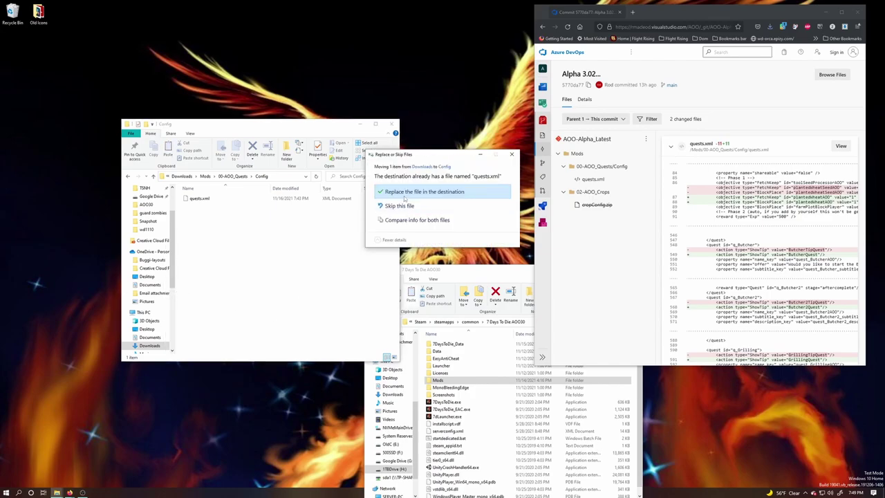
left_click(424, 192)
key("alt+Up")
key("alt+Up")
key("alt+Up")
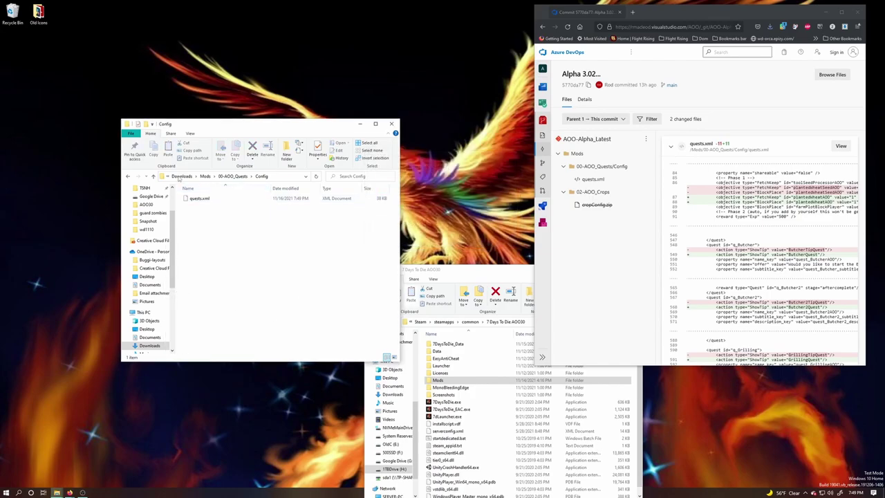
Step: Archive the Mods folder with 7-Zip as AOO-Alpha3.01-3.02.zip
right_click(203, 213)
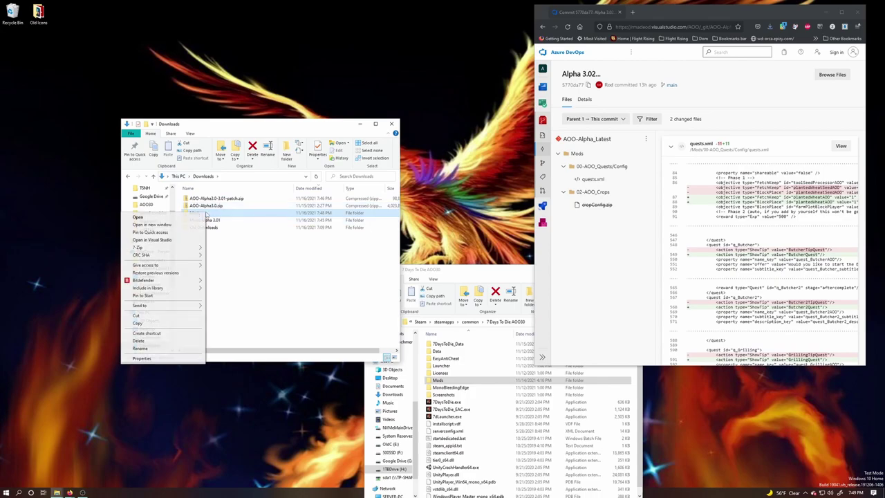
mouse_move(177, 247)
left_click(223, 248)
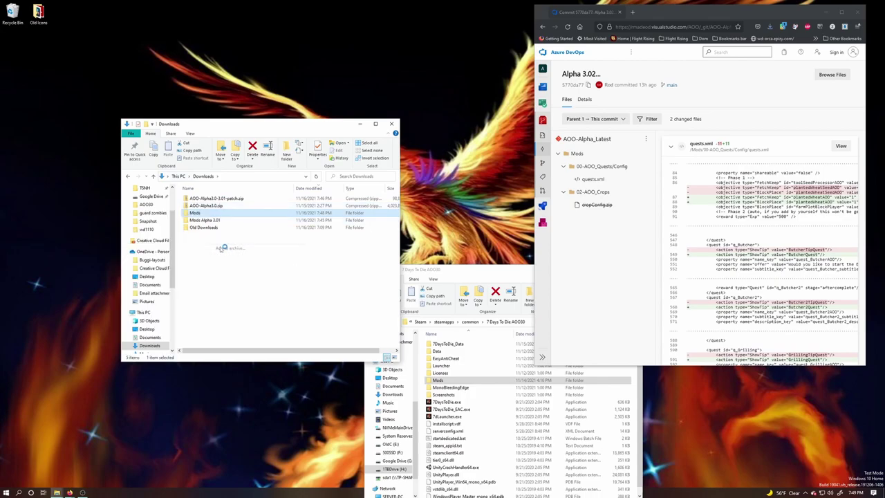
key("End")
key("BackSpace")
key("BackSpace")
type("A")
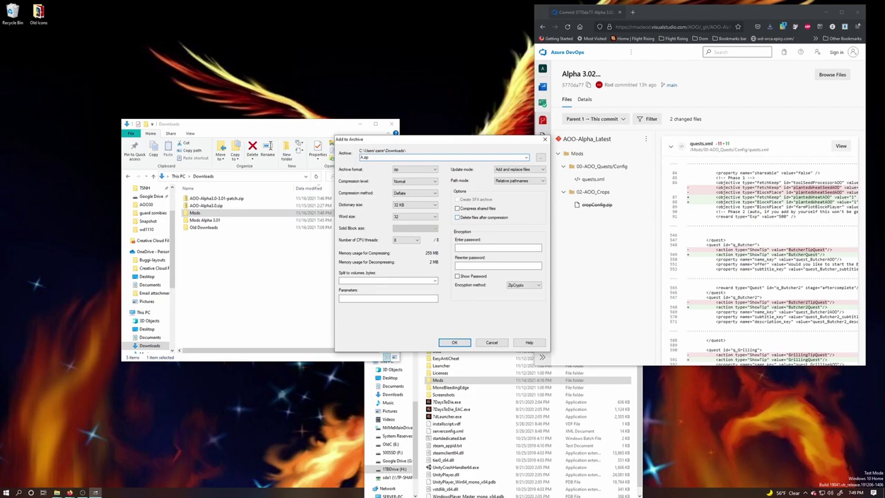
type("OO-Alpha3.01-3.02")
key("Return")
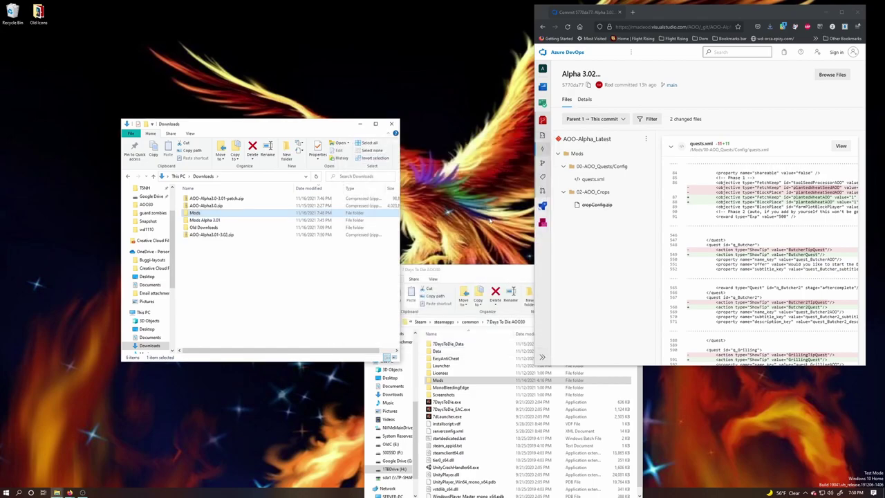
left_click(229, 278)
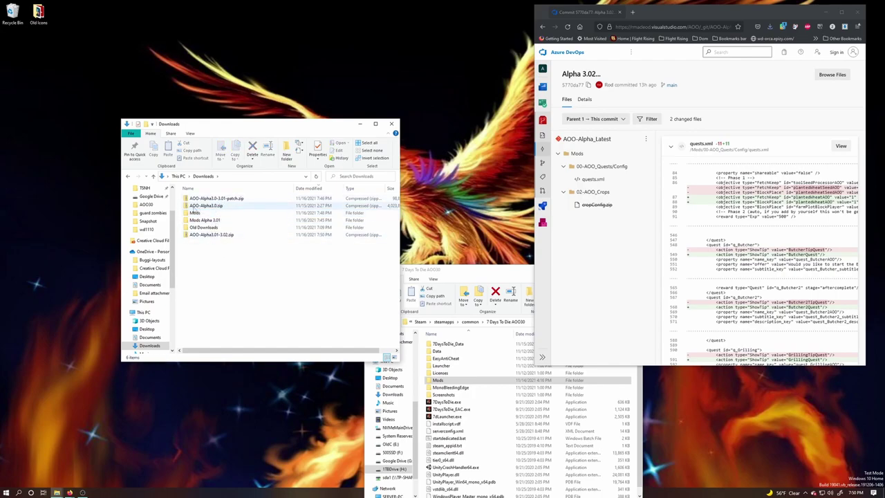
left_click(214, 206)
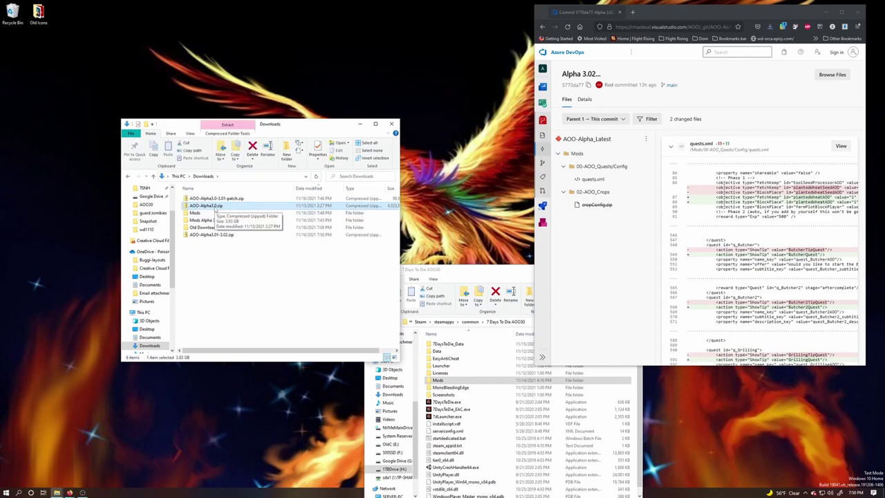
left_click(213, 199)
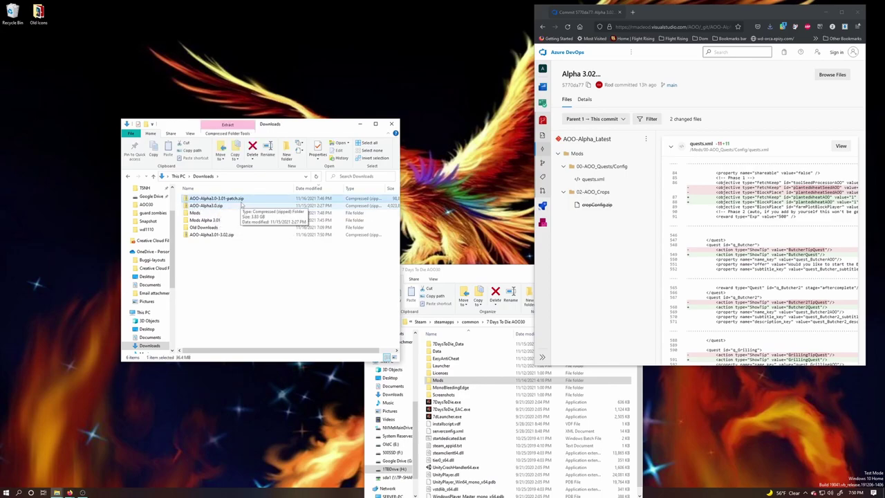
left_click(212, 235)
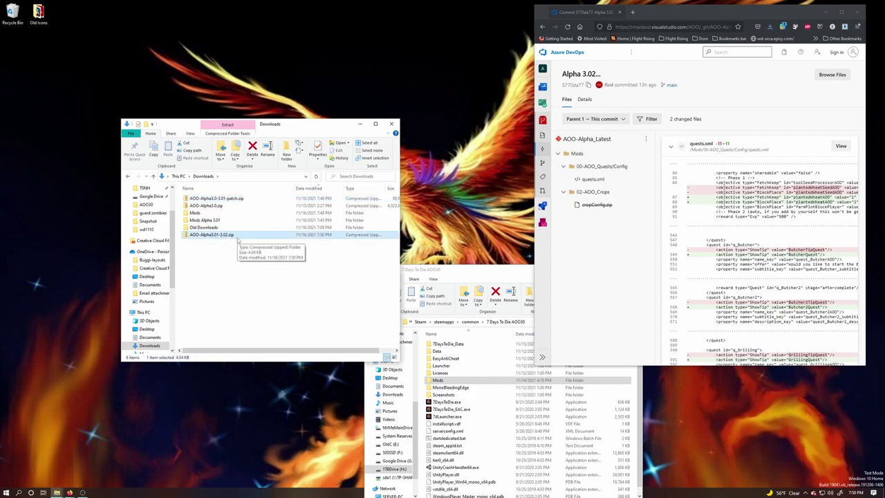
left_click(196, 265)
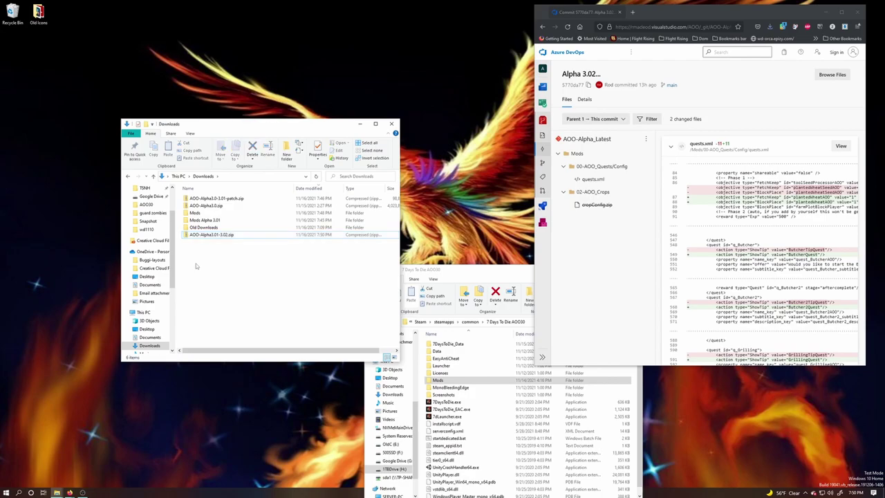
left_click(219, 207)
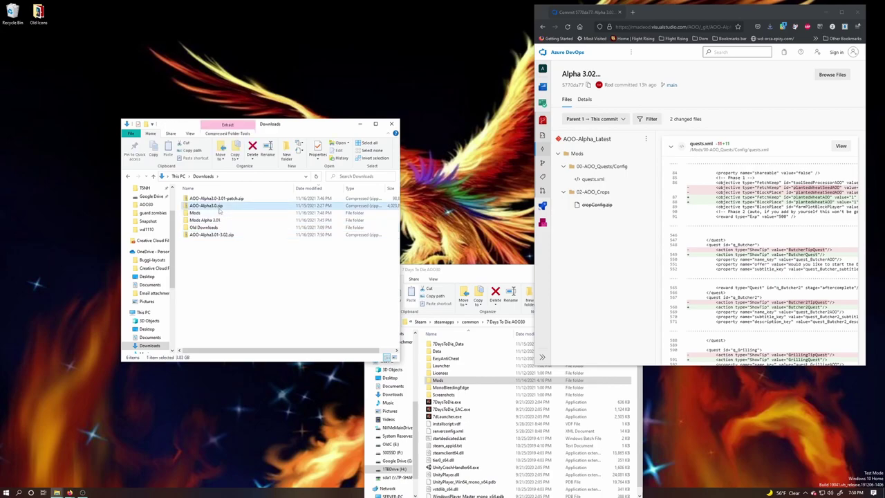
left_click(225, 235)
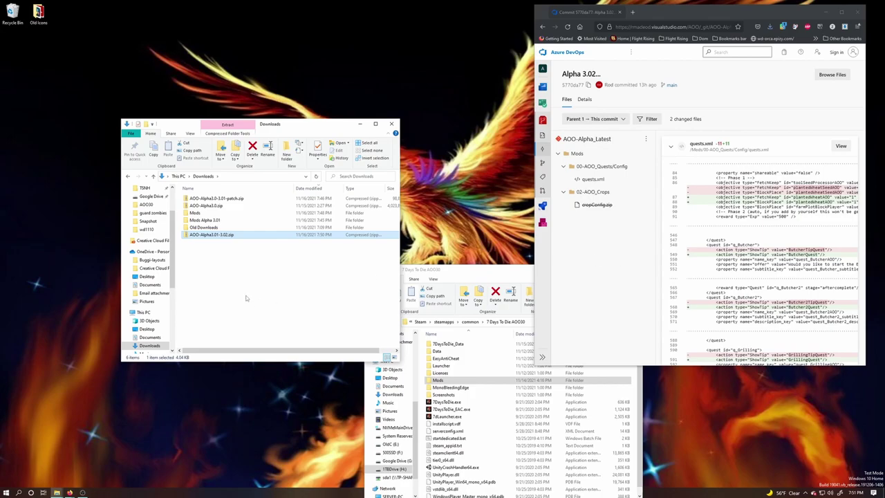
Step: Start a new 7-Zip Add to archive for the Mods folder
right_click(227, 235)
left_click(215, 255)
right_click(215, 255)
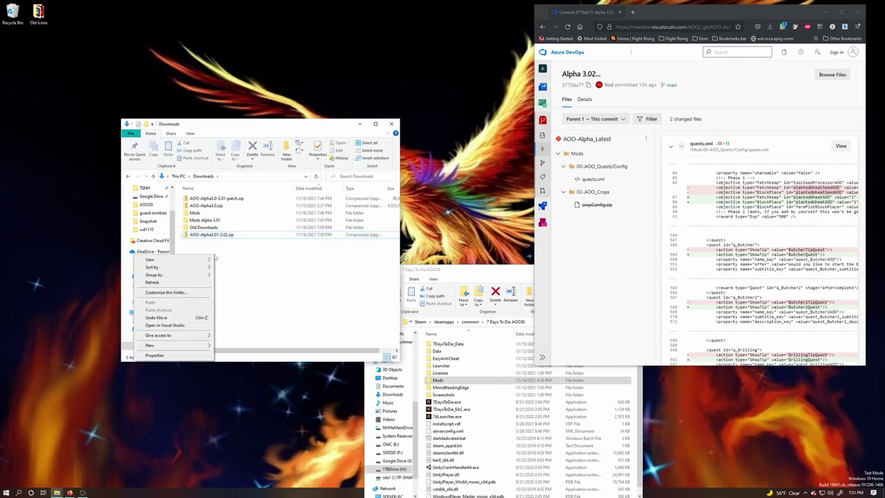
left_click(224, 246)
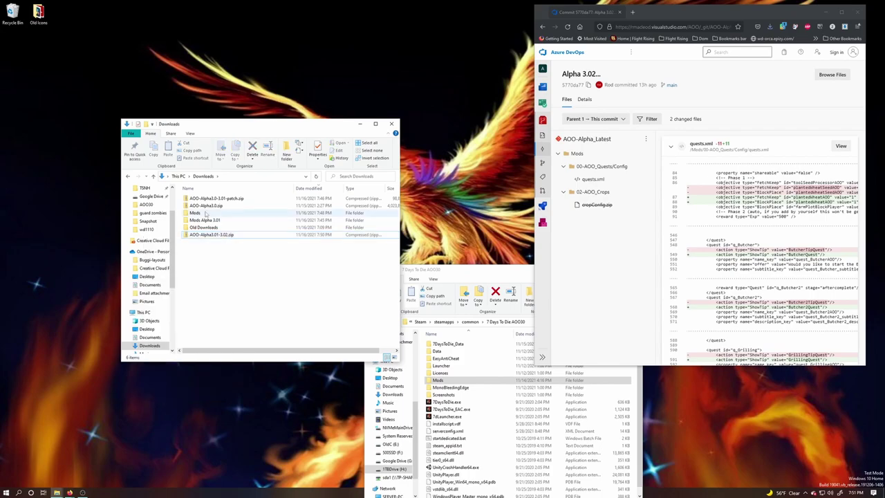
right_click(204, 215)
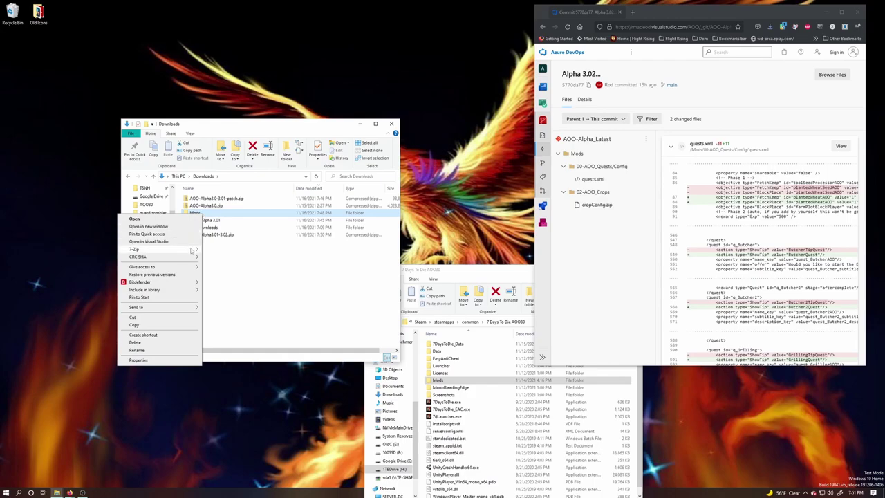
mouse_move(192, 250)
left_click(235, 252)
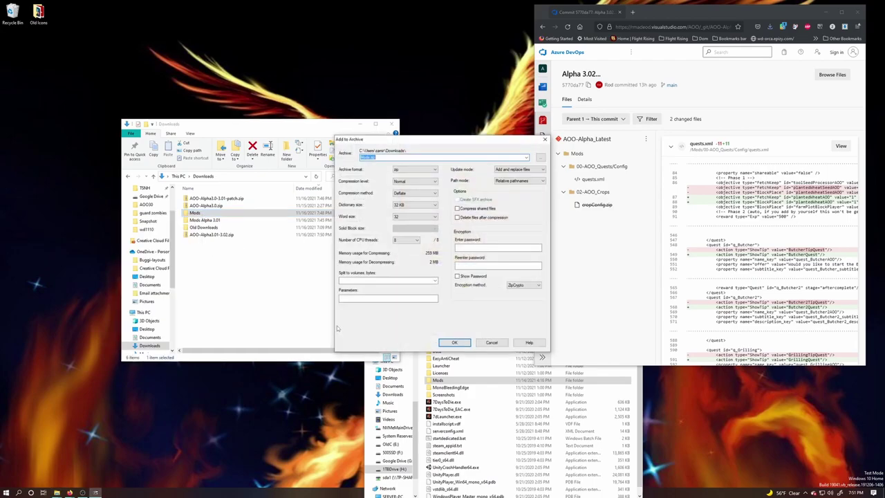
Step: Name the archive AOO-Alpha3.0-3.02.zip and create it
type("3")
key("BackSpace")
type("Alpha")
key("BackSpace")
key("BackSpace")
key("BackSpace")
key("BackSpace")
type("OO-Alpha3.0-3.02")
key("Return")
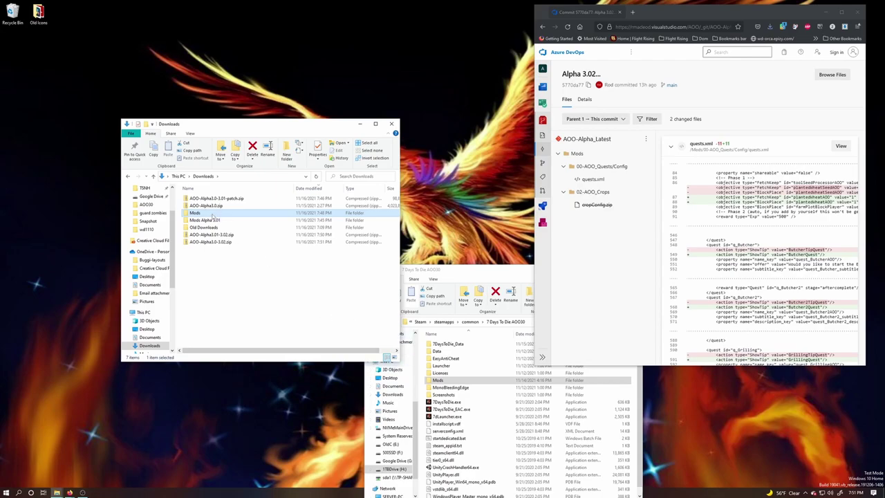
Step: Open AOO-Alpha3.0-3.02.zip in 7-Zip and browse to Mods\00-AOO_Quests\Config to find quests.xml
left_click(209, 243)
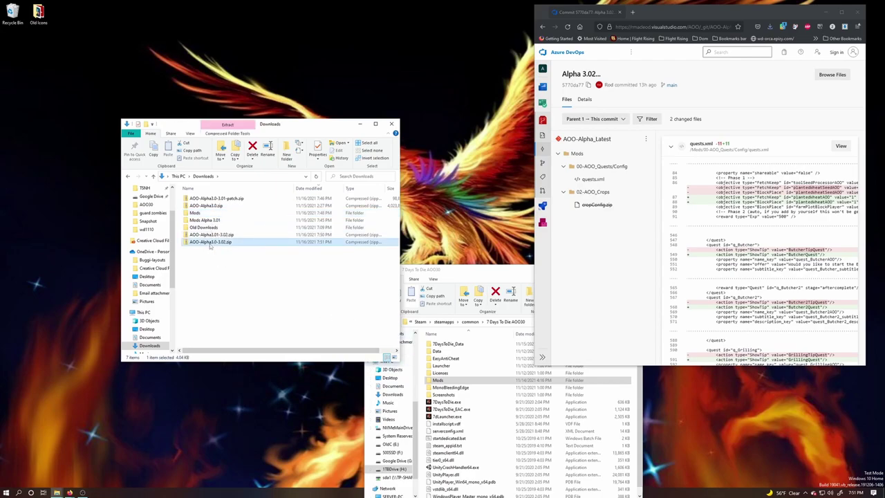
right_click(209, 243)
left_click(226, 276)
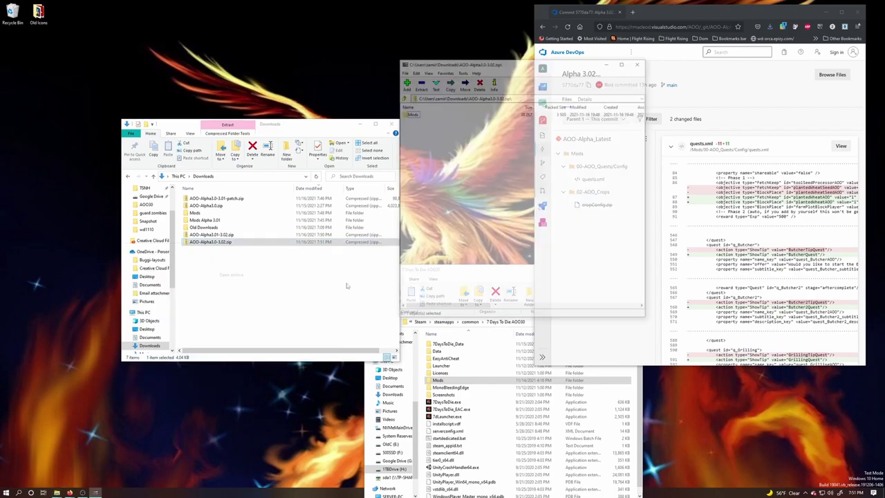
double_click(411, 113)
double_click(417, 114)
double_click(413, 114)
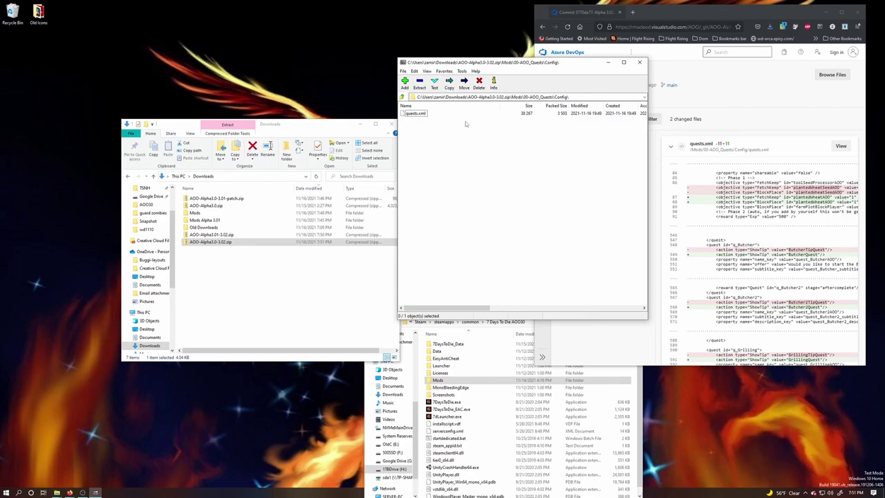
left_click(414, 113)
Step: Return to the archive's root, then select AOO-Alpha3.0-3.01-patch.zip in Downloads
left_click(401, 97)
left_click(402, 97)
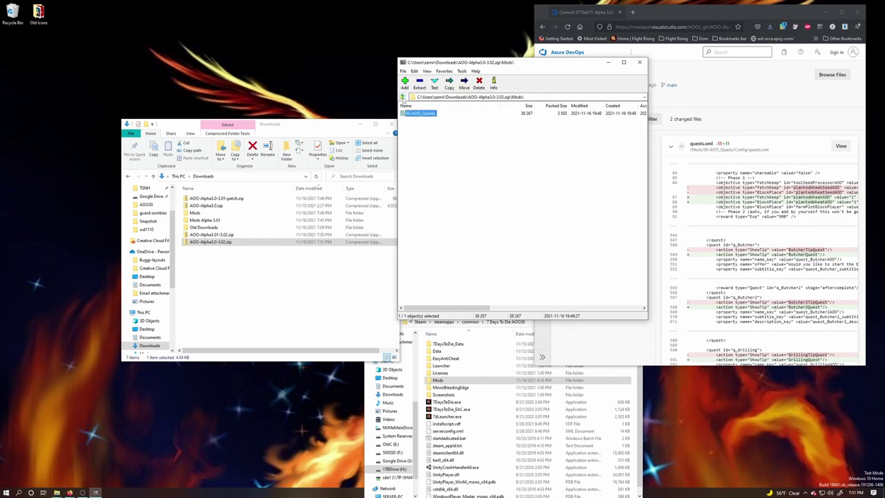
left_click(402, 97)
left_click(402, 97)
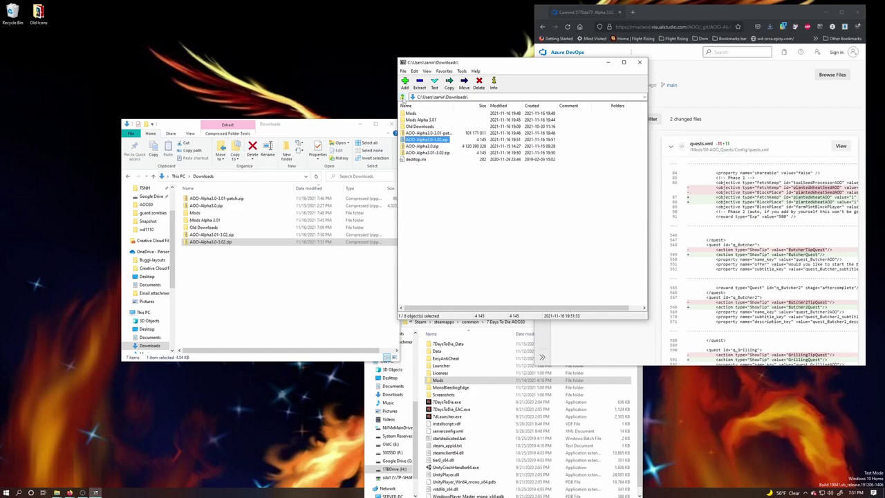
double_click(423, 142)
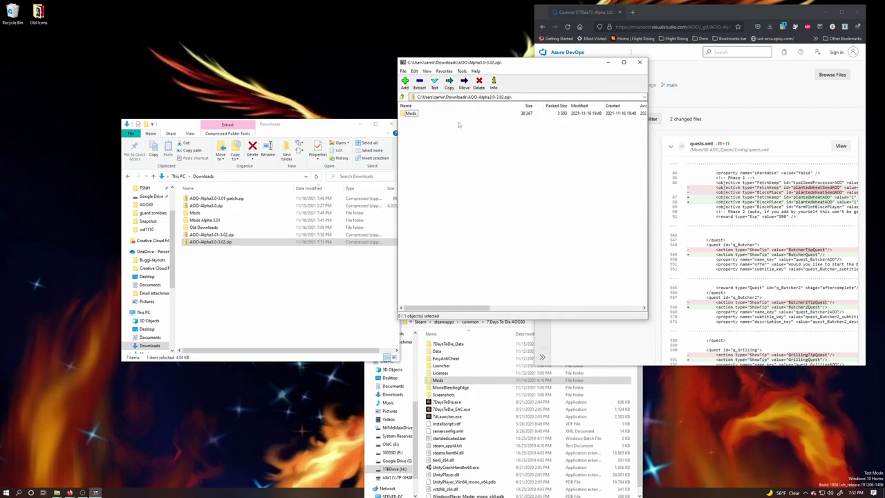
left_click(690, 46)
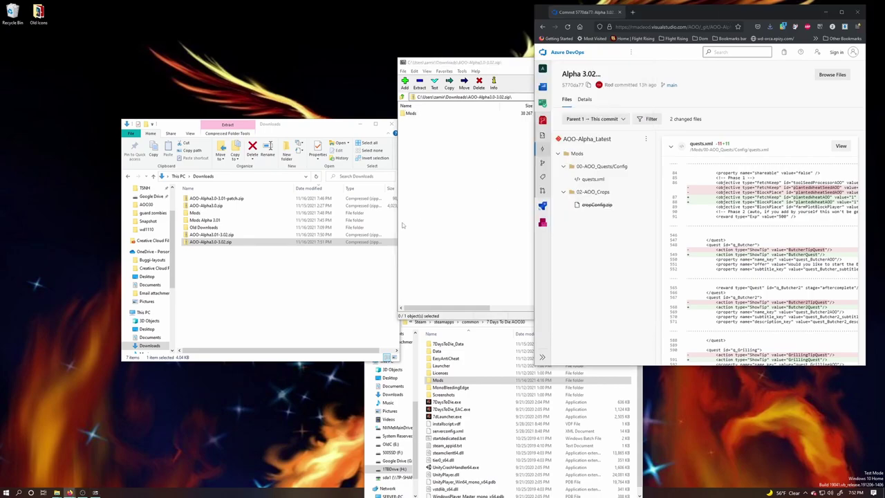
left_click(218, 199)
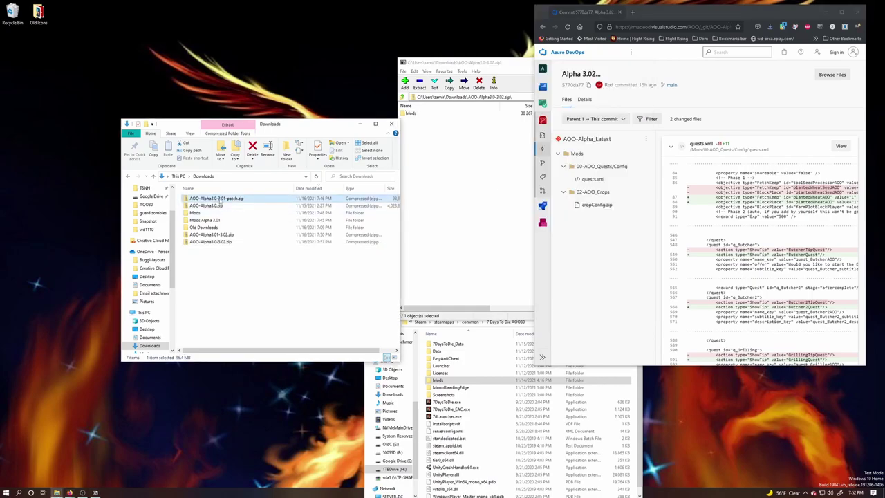
Step: Open AOO-Alpha3.0-3.01-patch.zip in 7-Zip and show the Mods folder in both archives
right_click(220, 199)
mouse_move(198, 230)
left_click(255, 233)
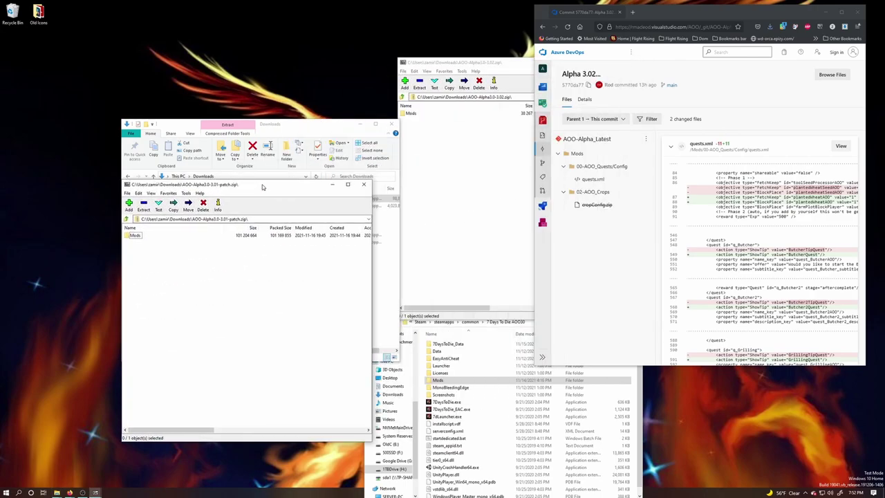
left_click(444, 76)
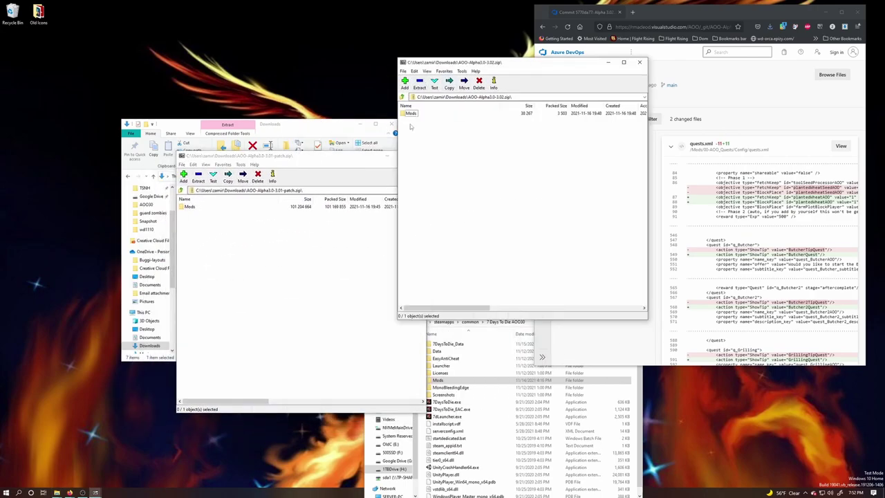
double_click(188, 206)
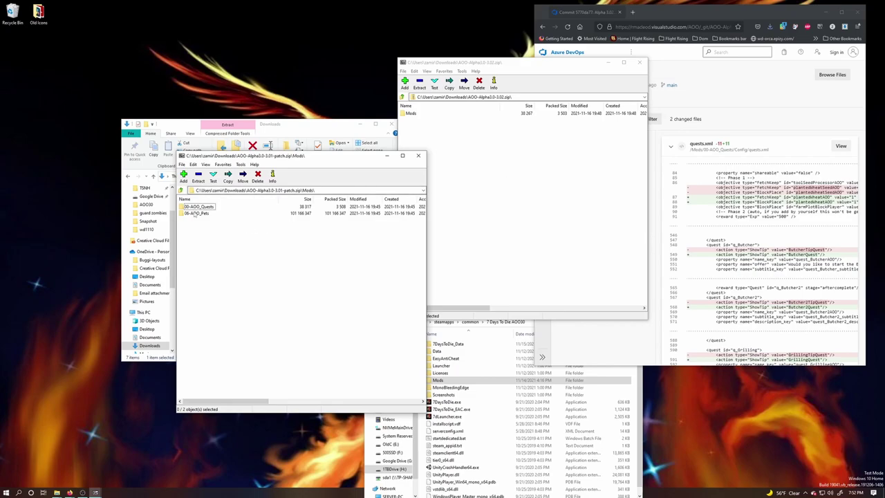
double_click(407, 114)
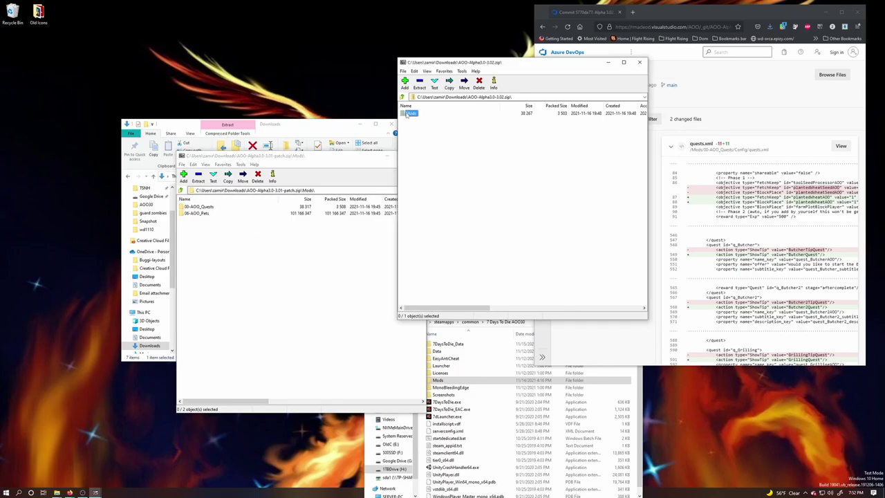
Step: Drag 06-AOO_Pets from the patch archive into the 3.02 archive's Mods folder and confirm
left_click(257, 265)
left_click(197, 214)
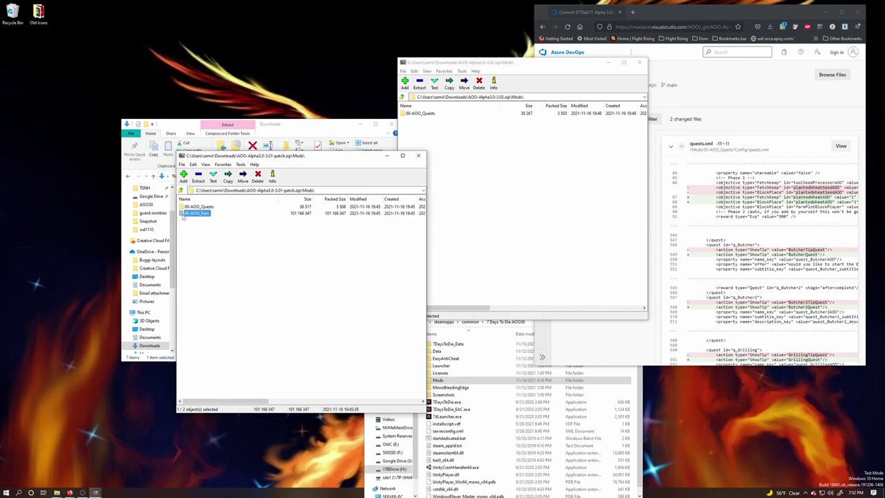
left_click_drag(183, 216, 474, 163)
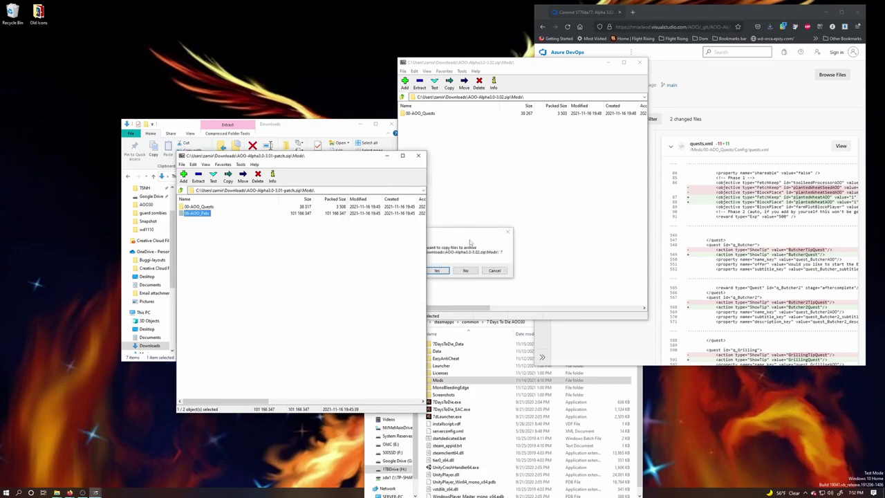
left_click(436, 271)
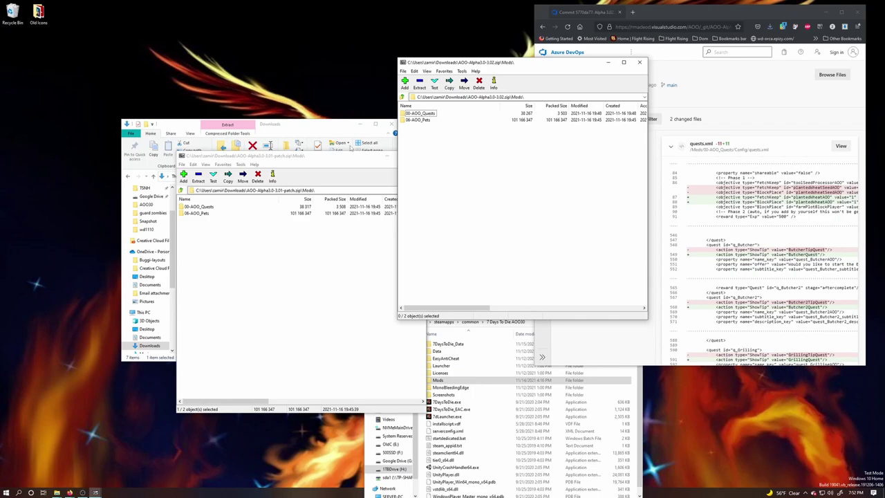
Step: Close the AOO-Alpha3.0-3.01-patch.zip 7-Zip window
left_click(330, 157)
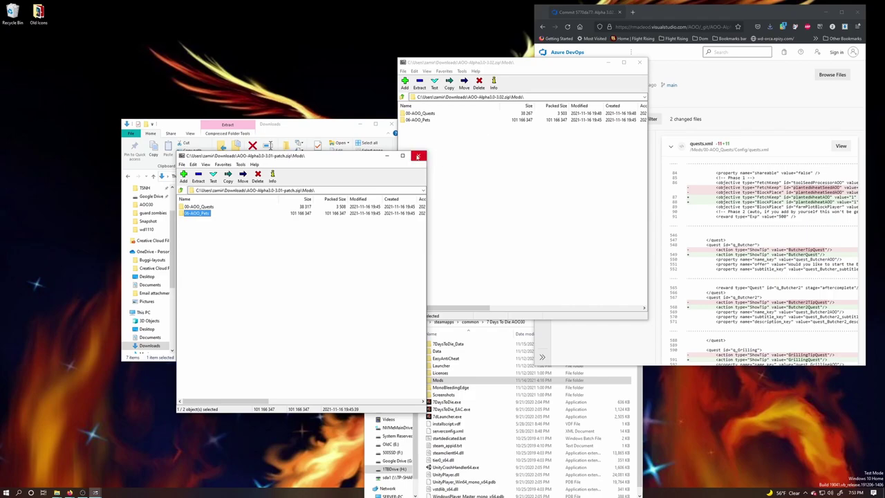
left_click(419, 156)
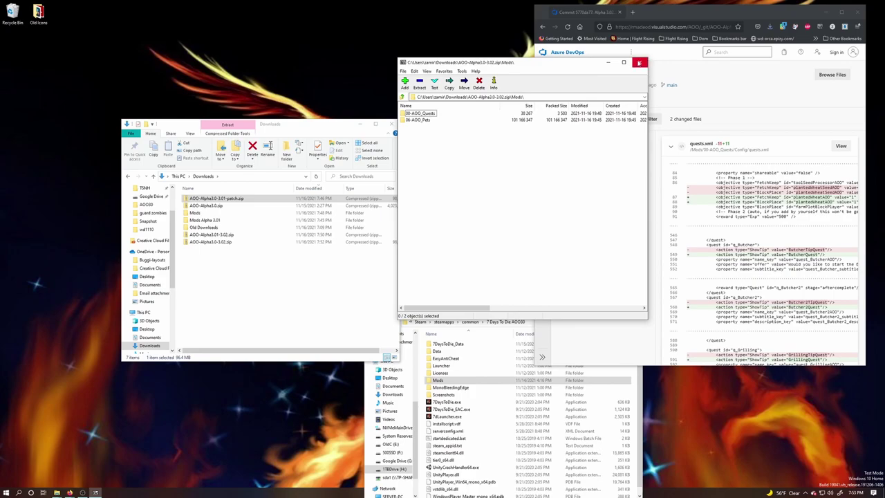
Step: Close the 3.02 archive window and check that AOO-Alpha3.0-3.02.zip in Downloads is now 96.4 MB
left_click(638, 63)
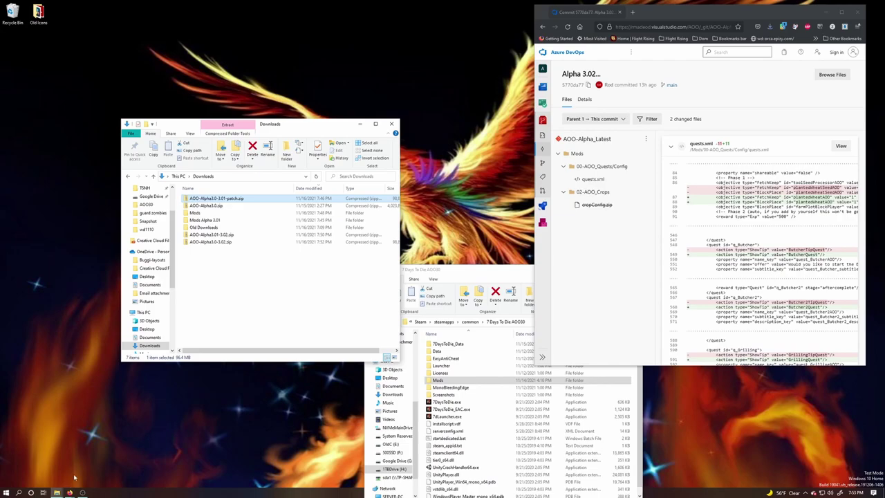
right_click(237, 199)
key("Escape")
left_click(211, 235)
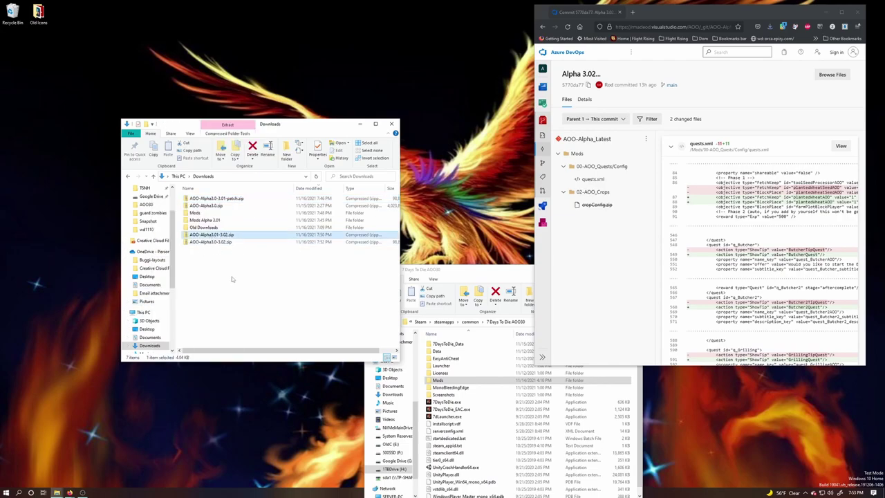
left_click(215, 242)
scroll(161, 289, "down", 2)
scroll(161, 289, "down", 3)
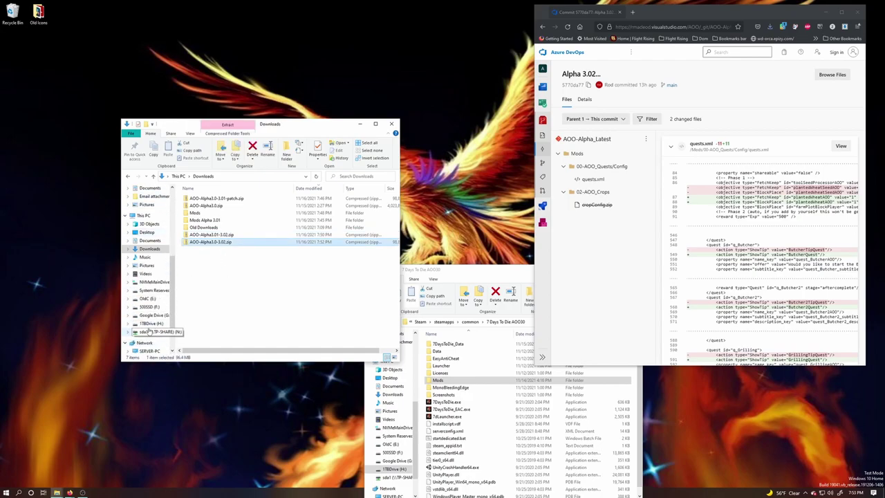
scroll(148, 332, "down", 2)
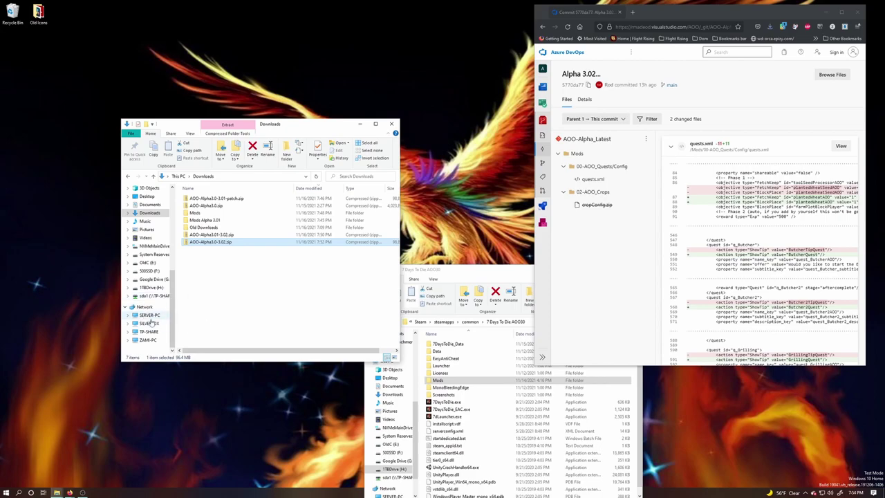
scroll(148, 319, "up", 3)
scroll(151, 321, "up", 5)
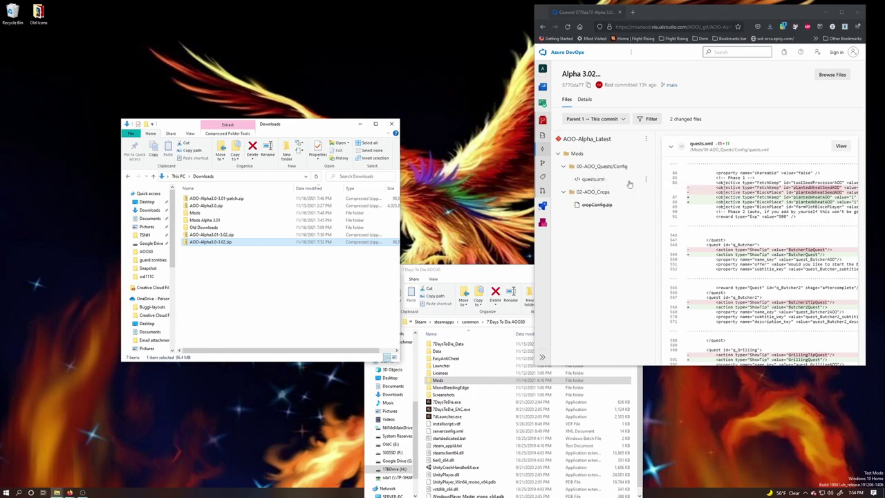
Step: Bring the Downloads window forward and move the Azure DevOps window about 135 px left
left_click(488, 284)
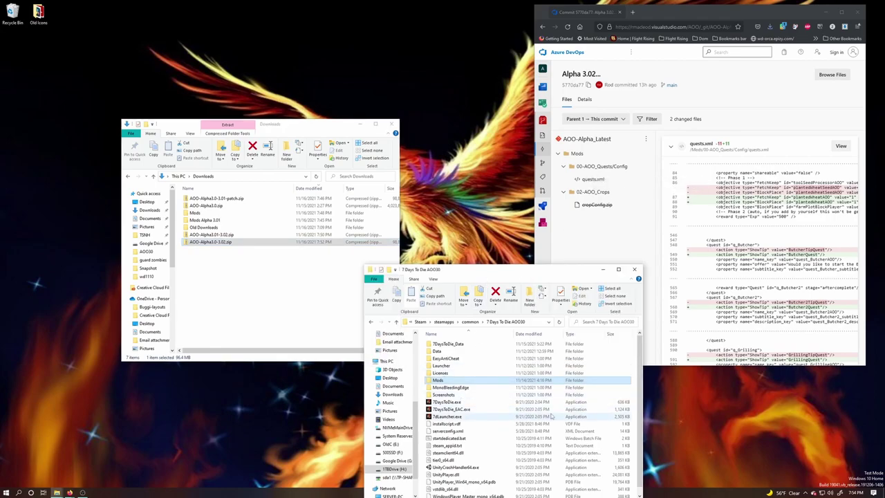
left_click(329, 126)
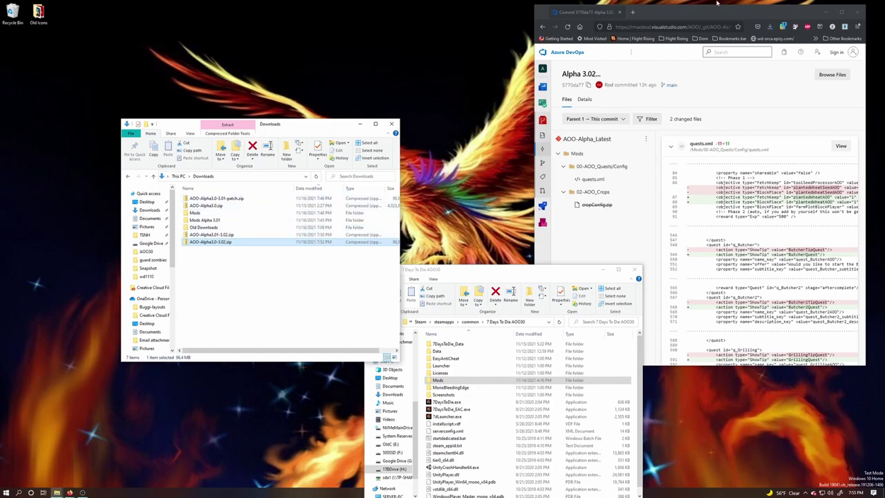
left_click_drag(712, 15, 619, 18)
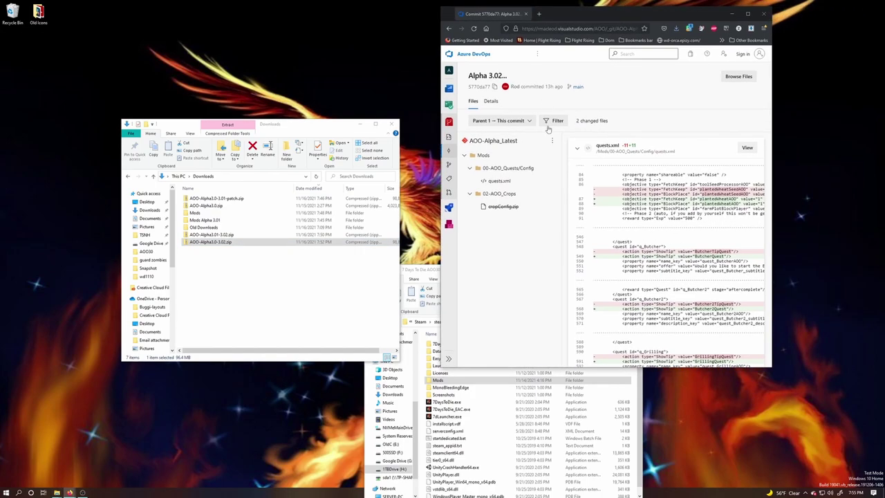